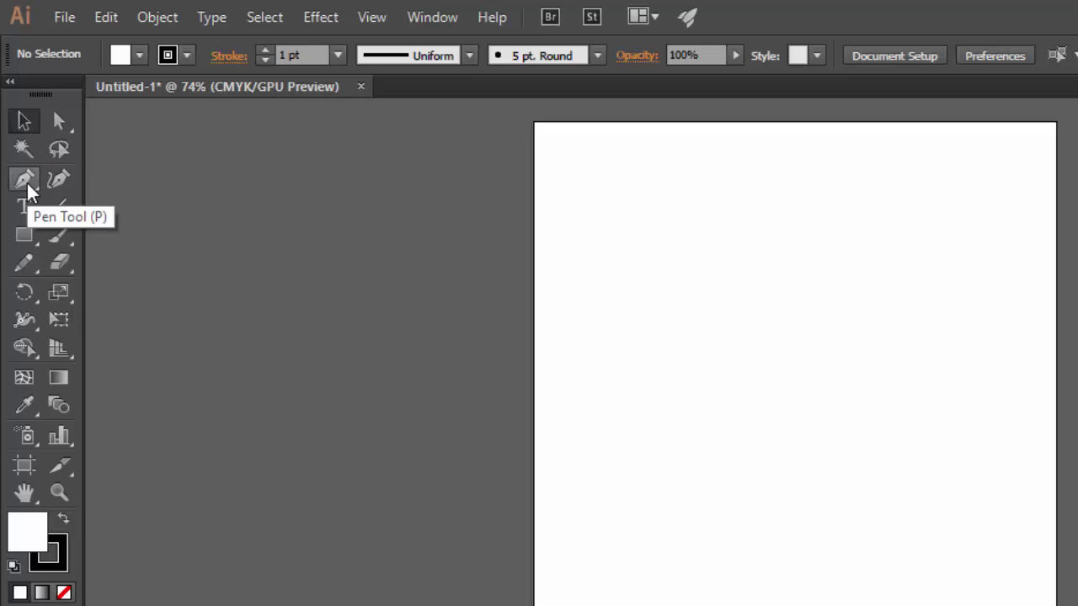
Step: Activate the Curvature tool and set the drawing style to no fill with a 2 pt stroke
{"action": "mouse_move", "coordinate": [28, 192]}
{"action": "left_mouse_down"}
{"action": "mouse_move", "coordinate": [78, 199]}
{"action": "mouse_move", "coordinate": [87, 261]}
{"action": "mouse_move", "coordinate": [72, 189]}
{"action": "mouse_move", "coordinate": [40, 179]}
{"action": "left_mouse_up"}
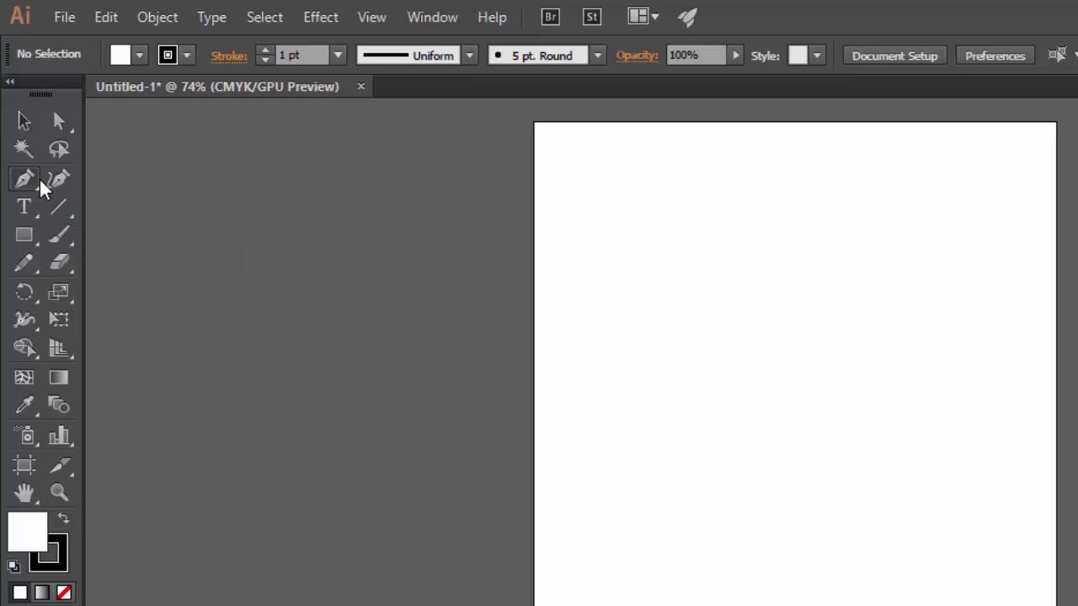
{"action": "left_click", "coordinate": [61, 182]}
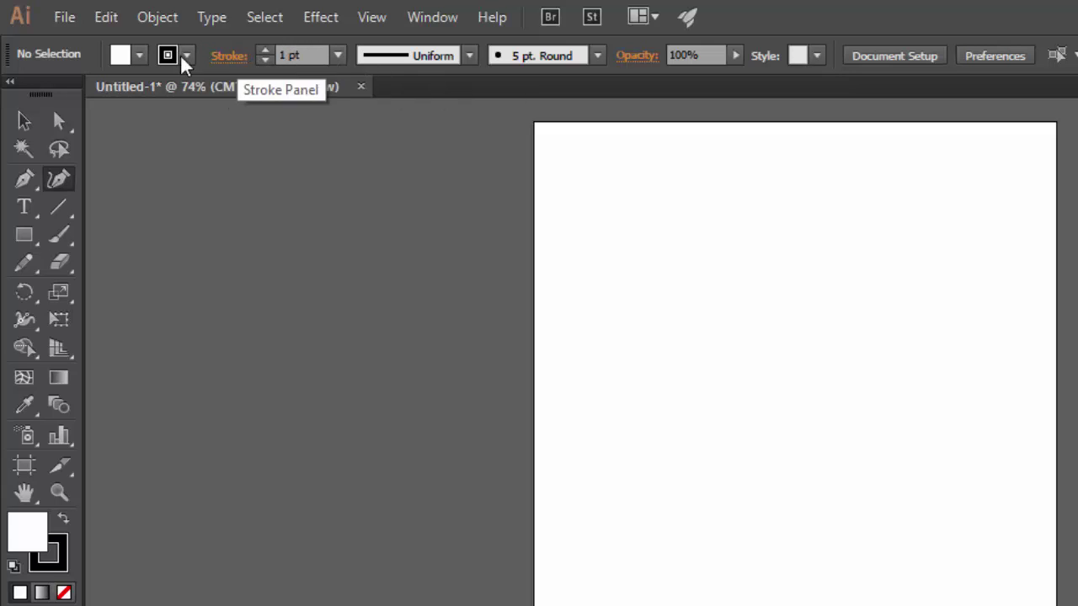
{"action": "left_click", "coordinate": [140, 55]}
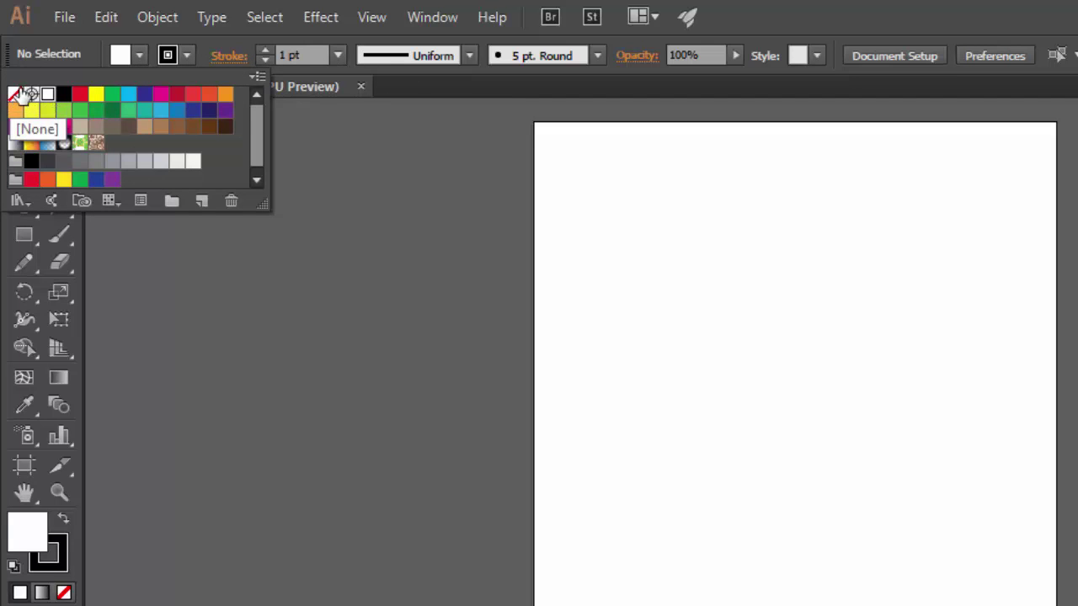
{"action": "left_click", "coordinate": [16, 94]}
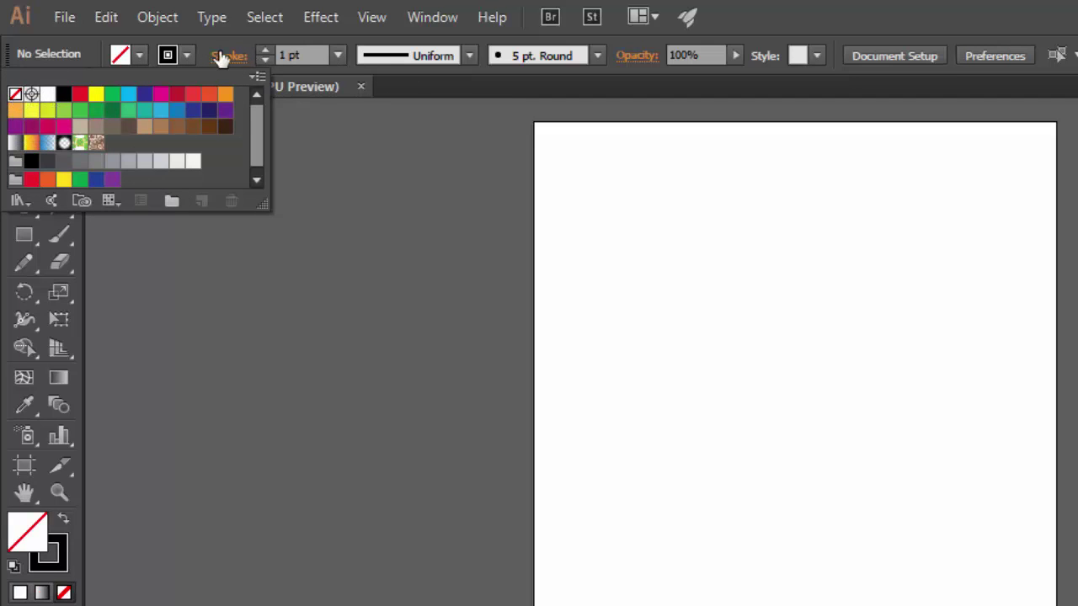
{"action": "left_click", "coordinate": [187, 56]}
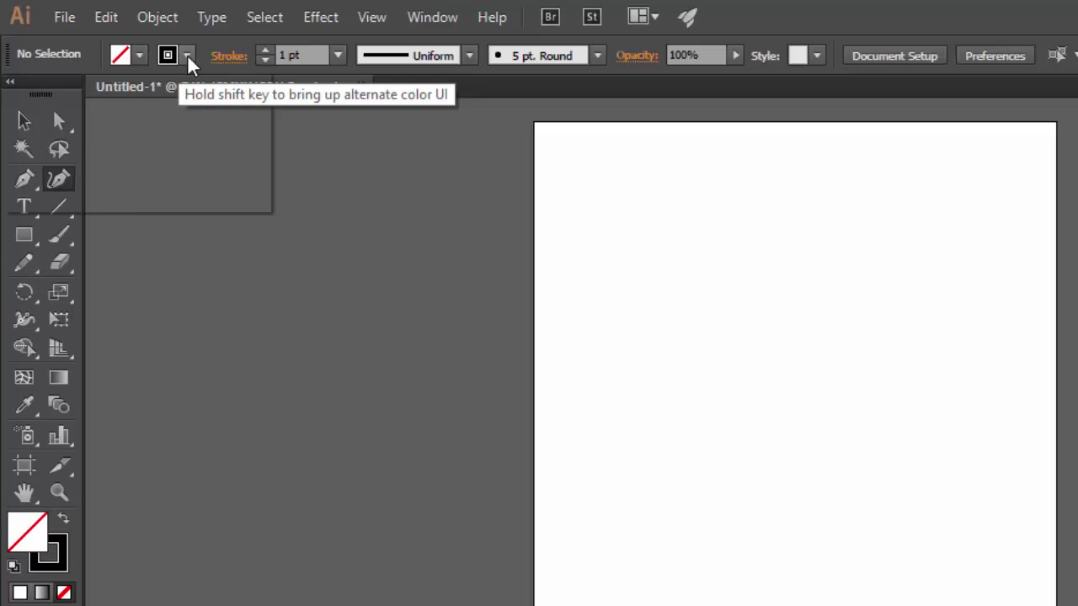
{"action": "left_click", "coordinate": [337, 55]}
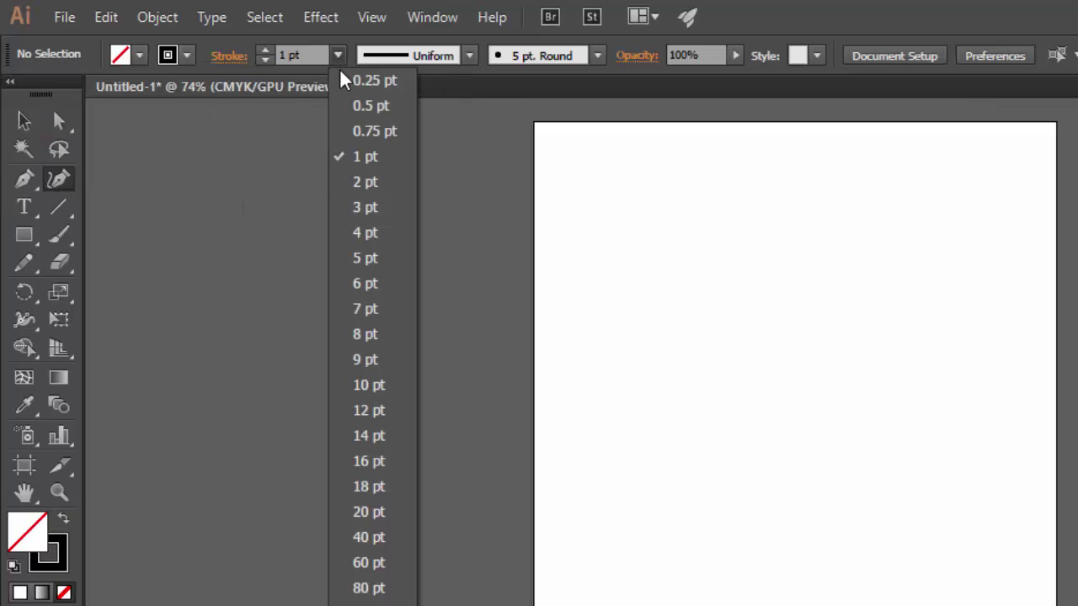
{"action": "left_click", "coordinate": [357, 186]}
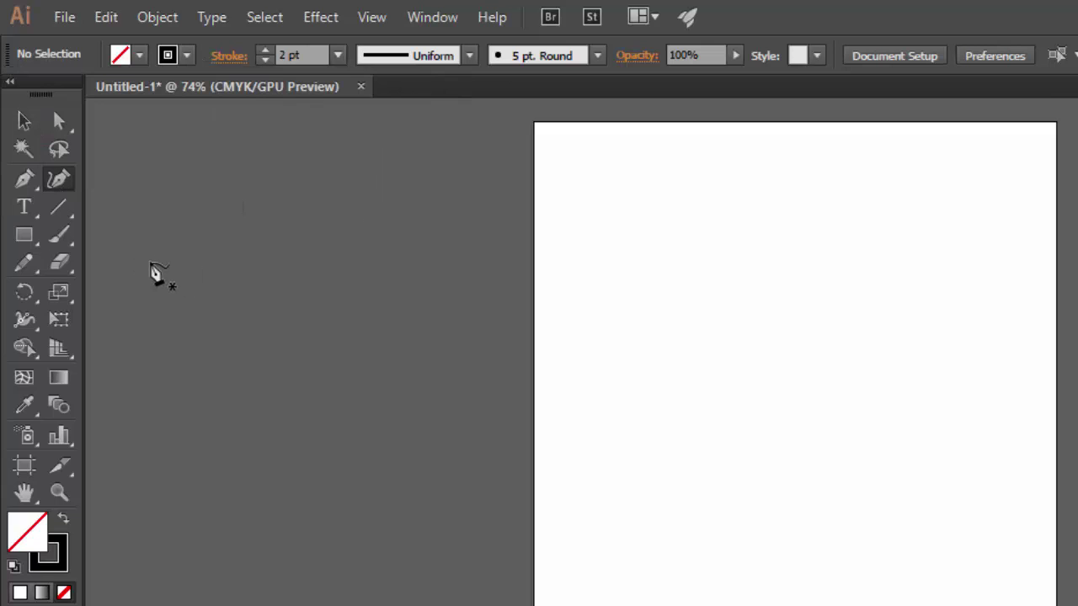
Step: Draw a closed, curved U-shaped path with nine anchor points, extending slightly beyond both sides of the artboard
{"action": "left_click", "coordinate": [645, 229]}
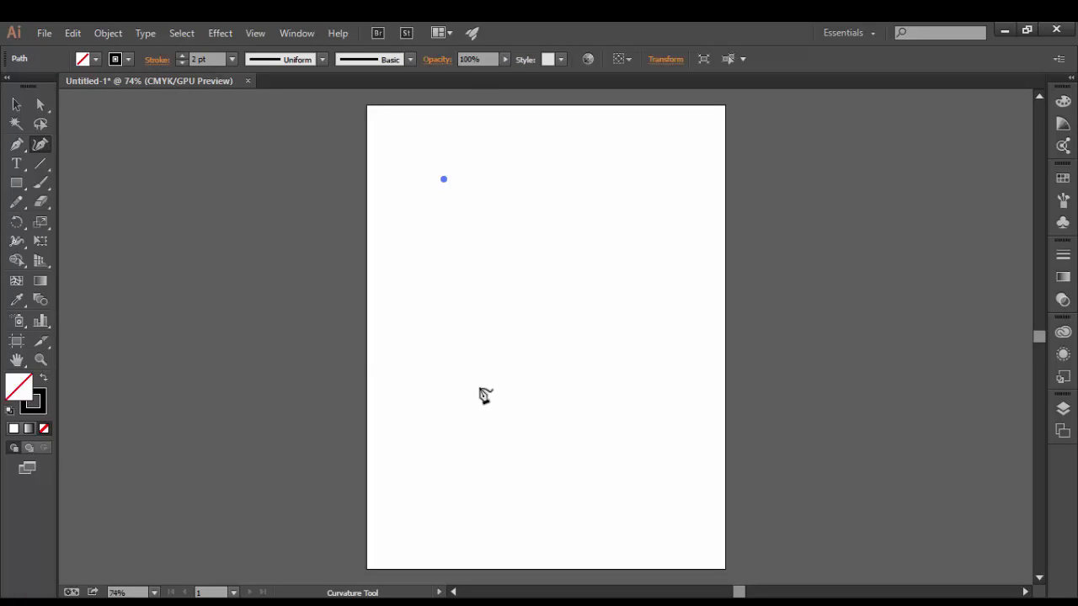
{"action": "left_click", "coordinate": [459, 404]}
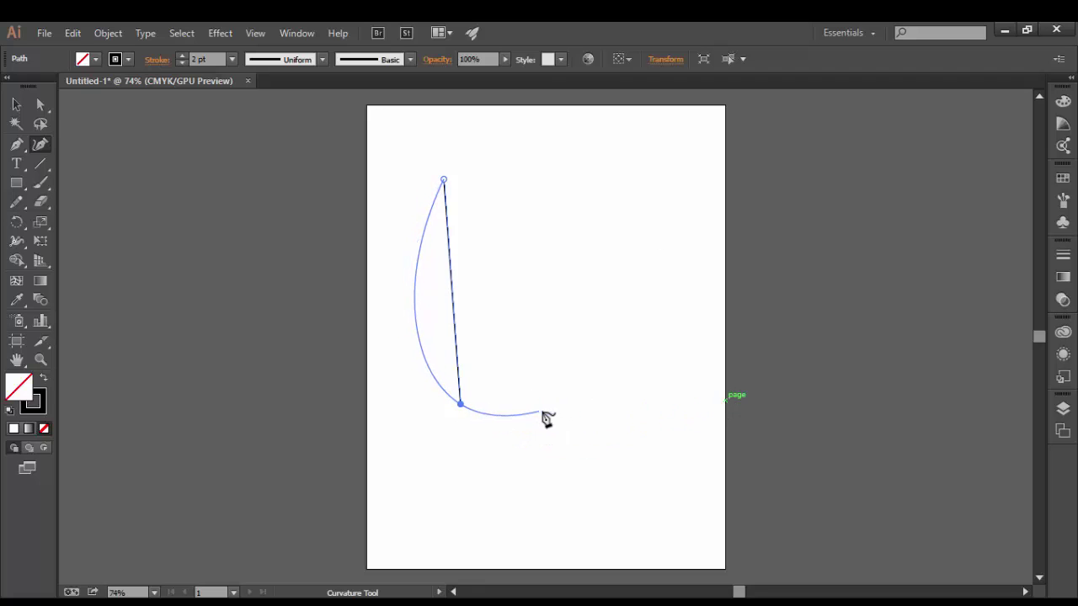
{"action": "left_click", "coordinate": [660, 338]}
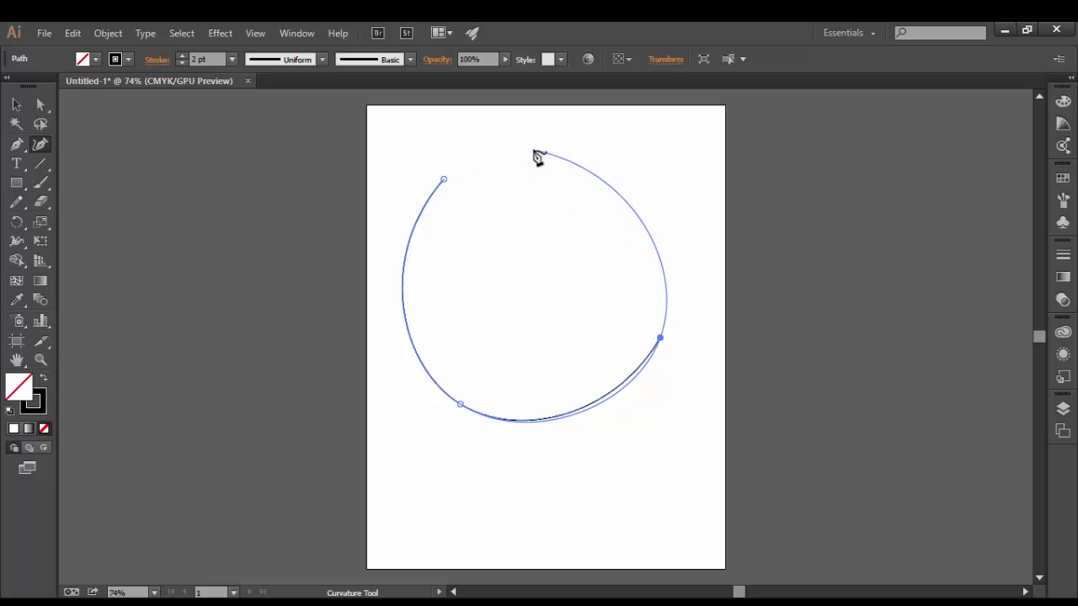
{"action": "left_click", "coordinate": [576, 147]}
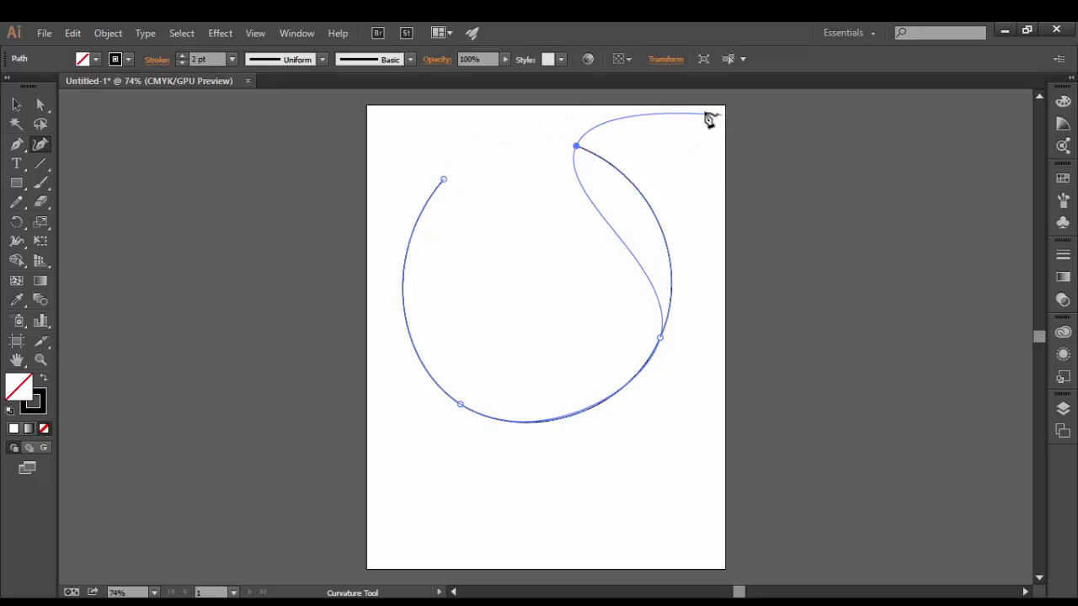
{"action": "left_click", "coordinate": [709, 120]}
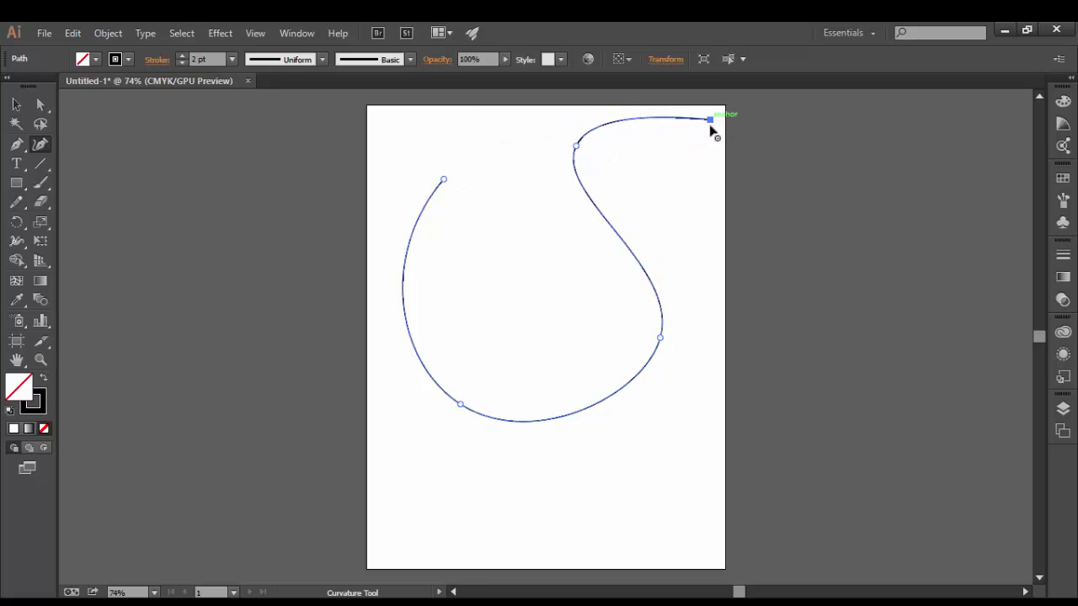
{"action": "left_click", "coordinate": [722, 405]}
{"action": "left_click", "coordinate": [422, 467]}
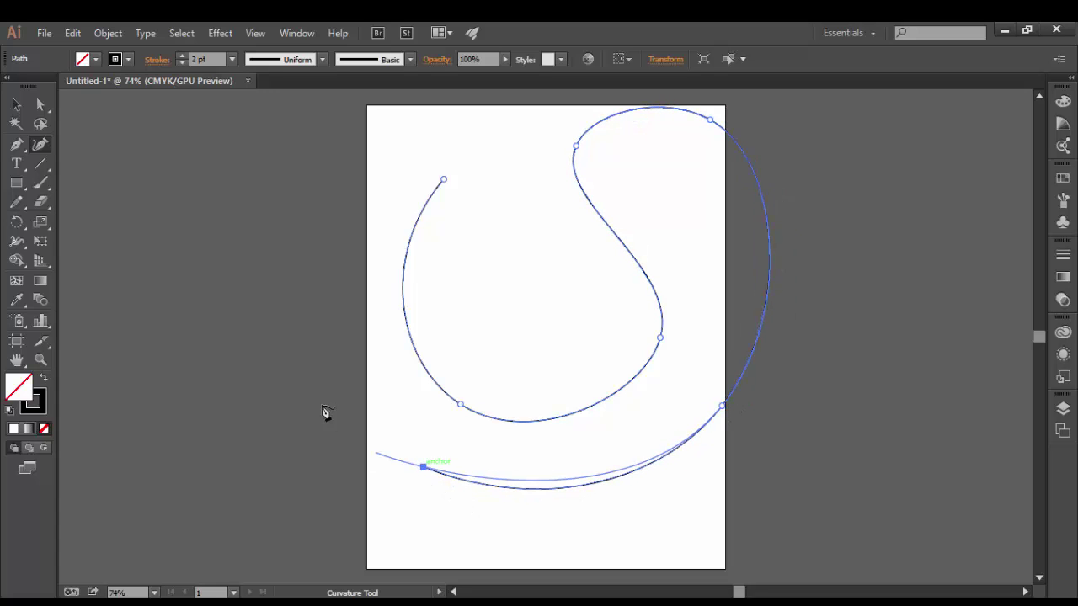
{"action": "left_click", "coordinate": [386, 151]}
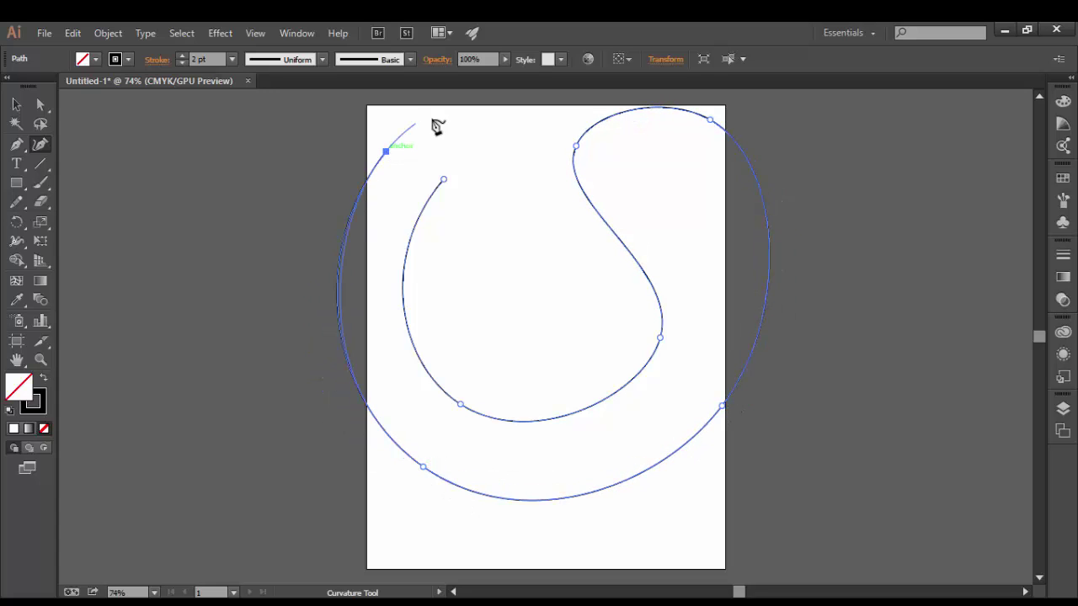
{"action": "left_click", "coordinate": [476, 118]}
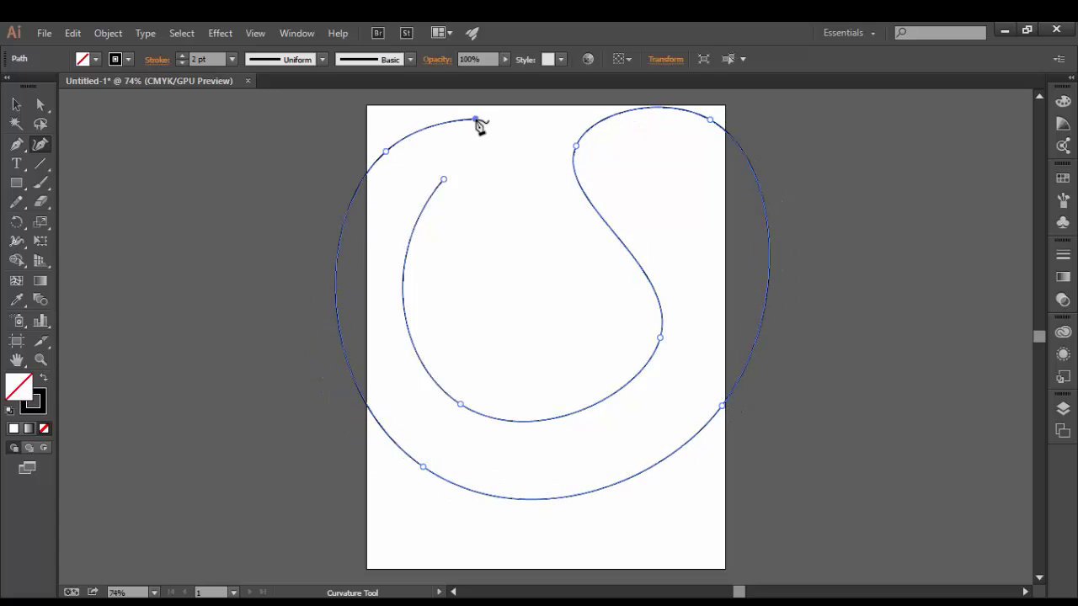
{"action": "left_click", "coordinate": [443, 180]}
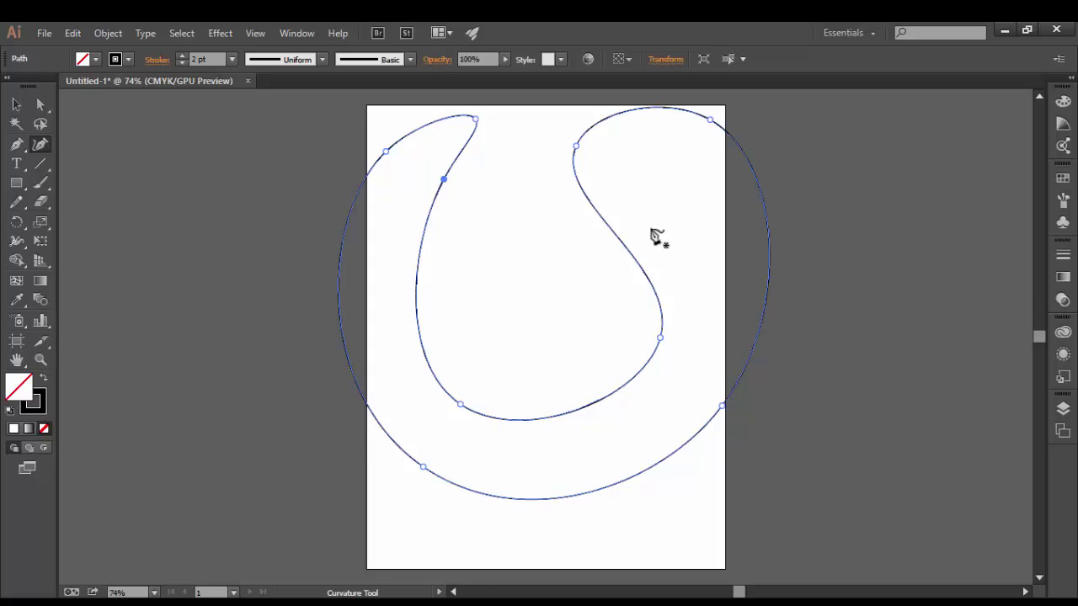
Step: Move the curved shape partly off the artboard's left side and swap its fill and stroke to make it solid black
{"action": "left_click", "coordinate": [15, 105]}
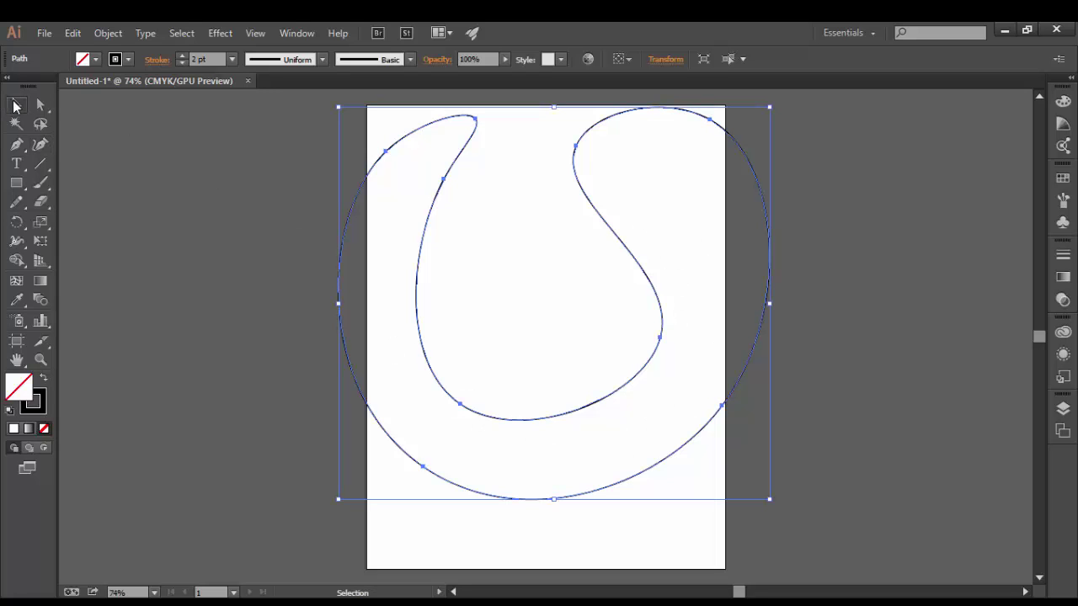
{"action": "left_click_drag", "start_coordinate": [372, 174], "coordinate": [125, 194]}
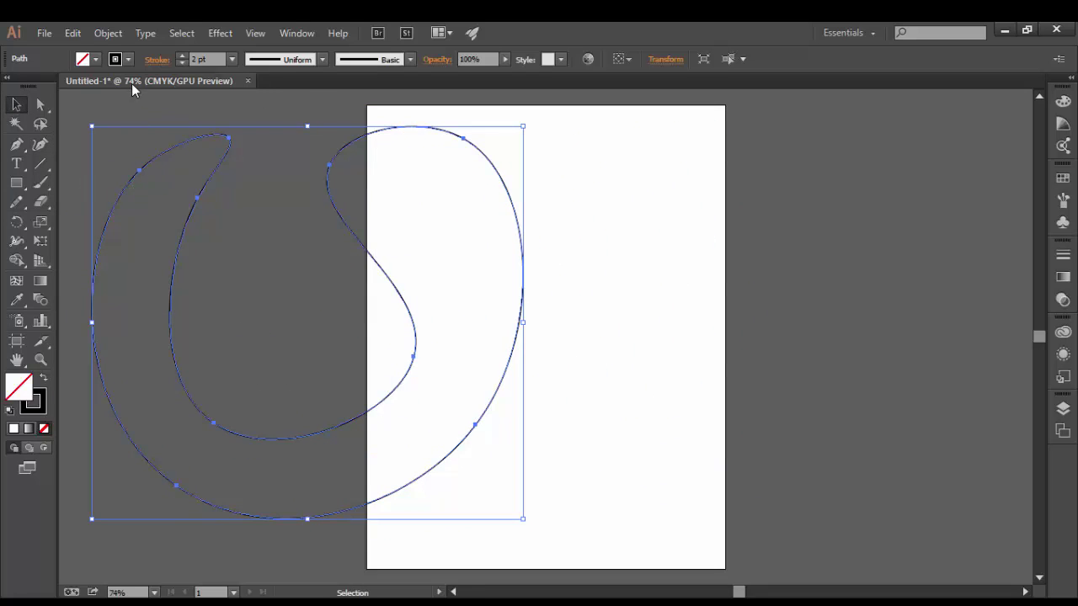
{"action": "left_click", "coordinate": [44, 382]}
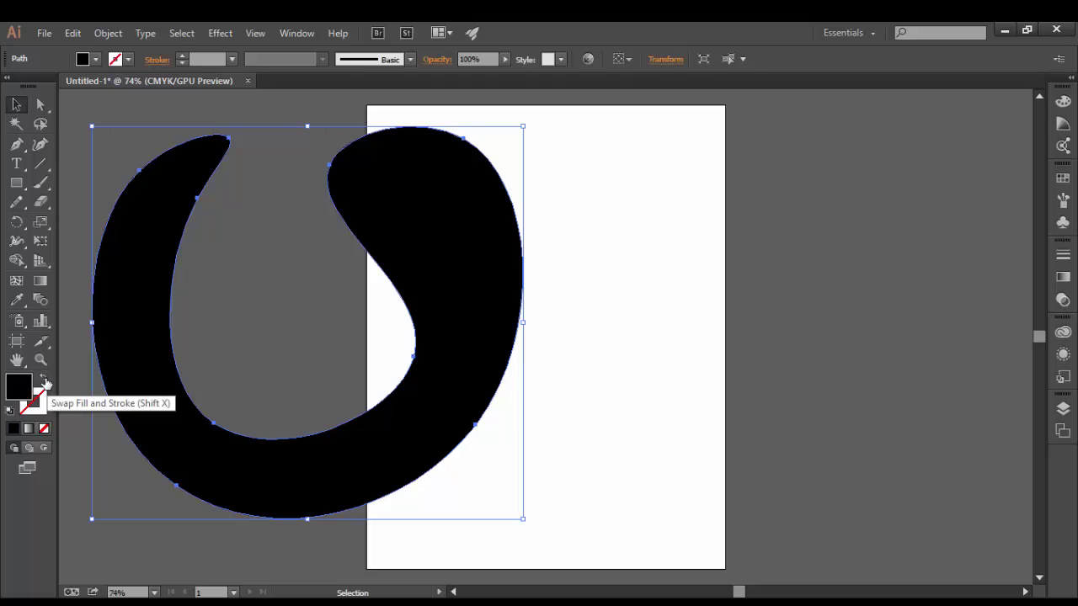
{"action": "left_click", "coordinate": [46, 383]}
{"action": "left_click", "coordinate": [46, 383]}
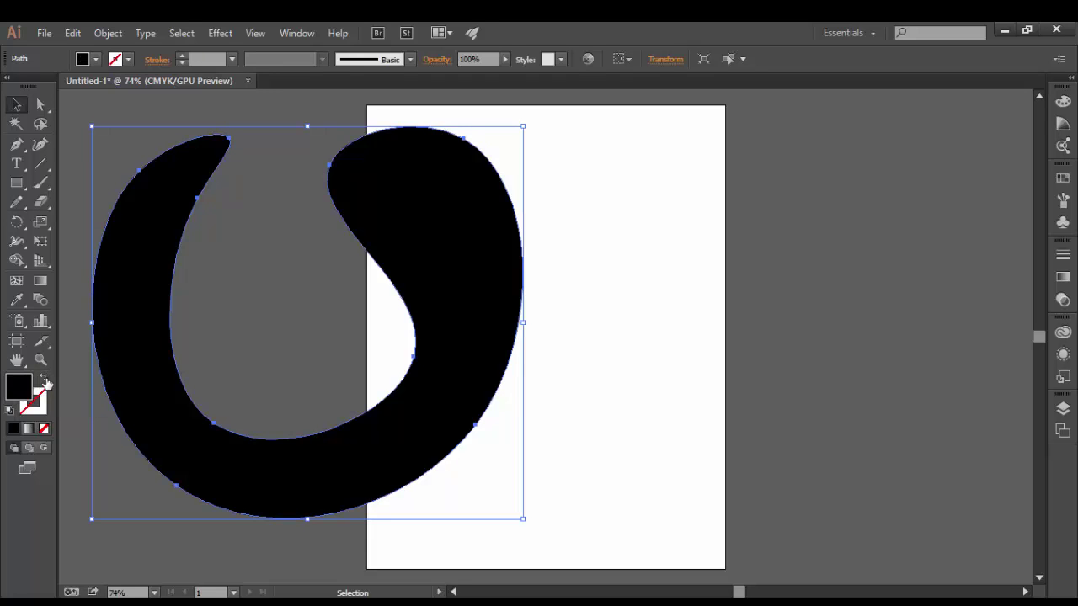
Step: Shift the black curved shape down and back towards the artboard, and delete it
{"action": "left_click_drag", "start_coordinate": [126, 311], "coordinate": [226, 350]}
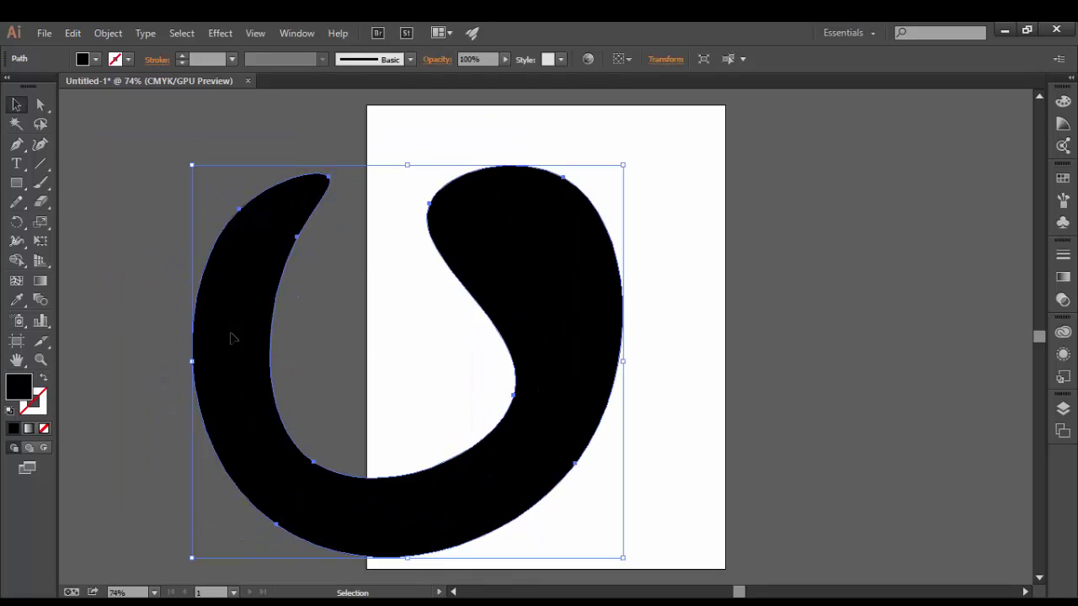
{"action": "key", "text": "Delete"}
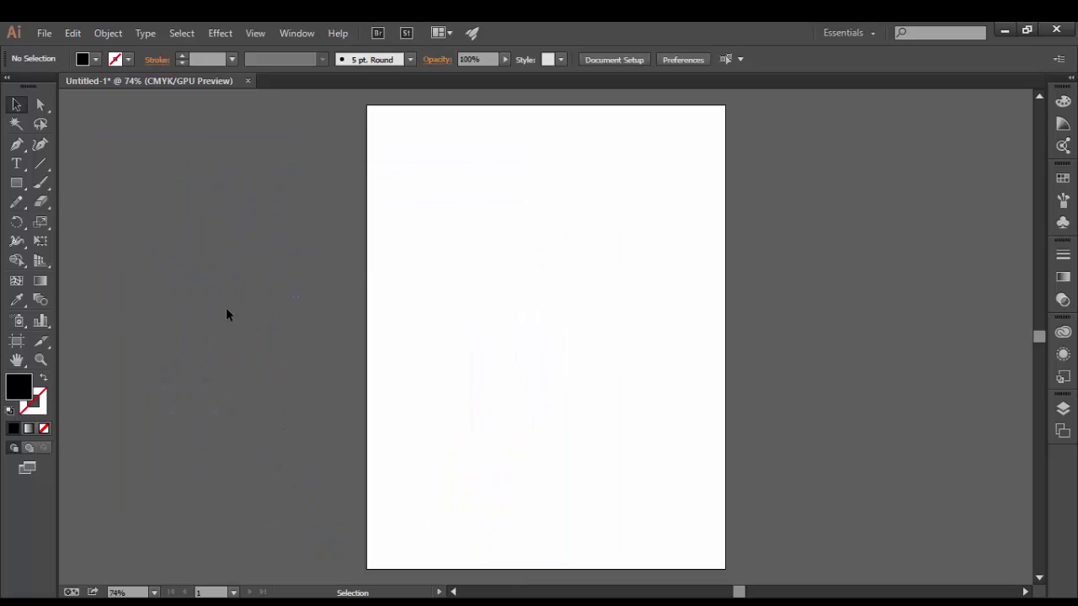
Step: Draw a closed, angular black shape with the Pen tool, placing nine anchor points around the middle of the artboard
{"action": "left_click", "coordinate": [17, 146]}
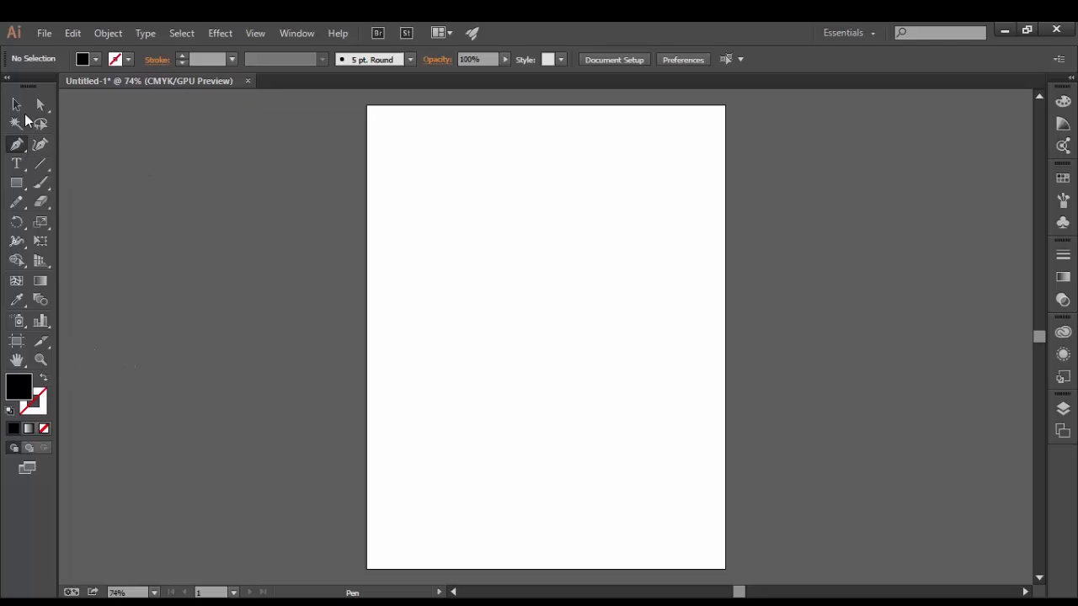
{"action": "left_click", "coordinate": [506, 225]}
{"action": "left_click", "coordinate": [600, 337]}
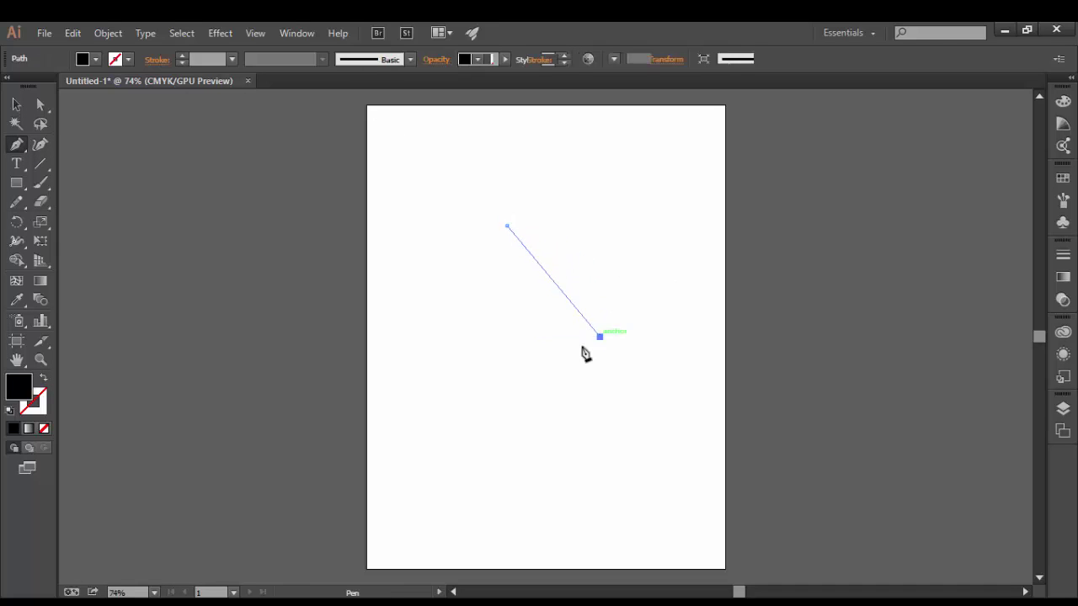
{"action": "left_click_drag", "start_coordinate": [495, 371], "coordinate": [487, 370]}
{"action": "left_click", "coordinate": [515, 392]}
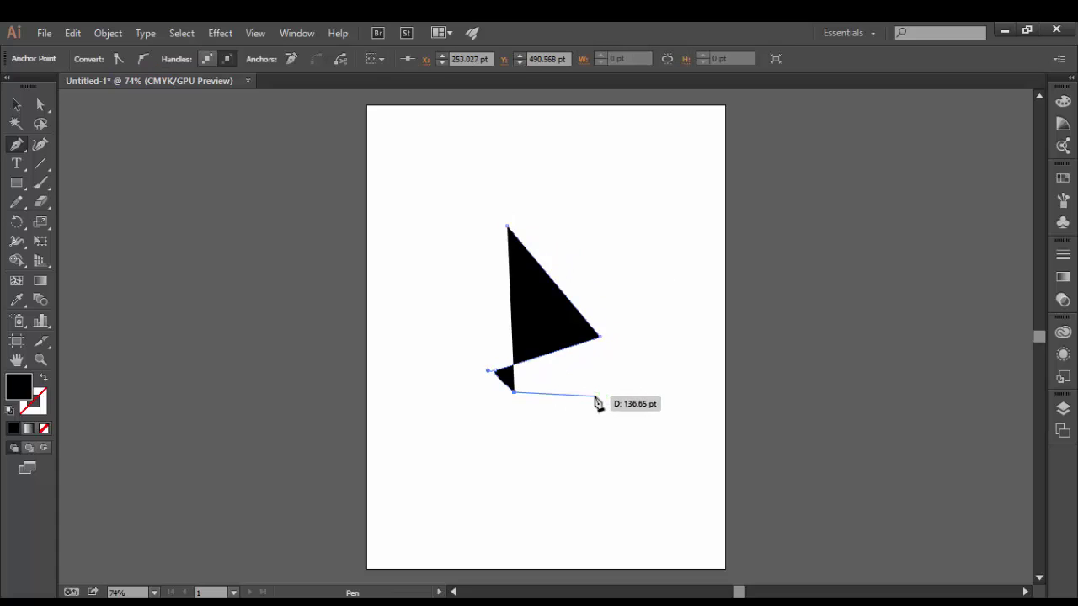
{"action": "left_click", "coordinate": [595, 396]}
{"action": "left_click", "coordinate": [598, 435]}
{"action": "left_click", "coordinate": [580, 438]}
{"action": "left_click", "coordinate": [485, 437]}
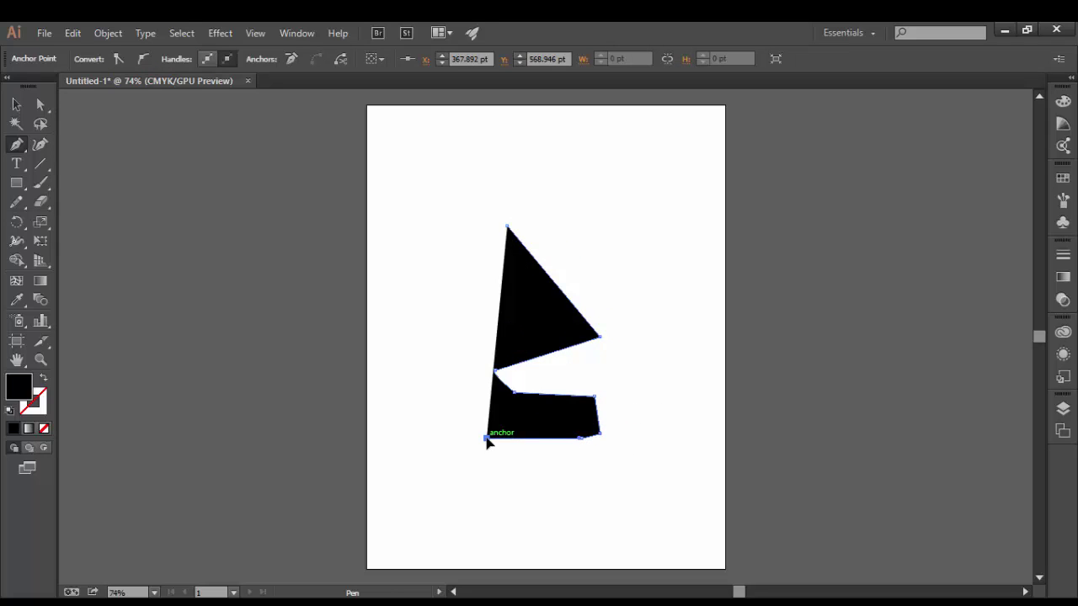
{"action": "left_click", "coordinate": [468, 346]}
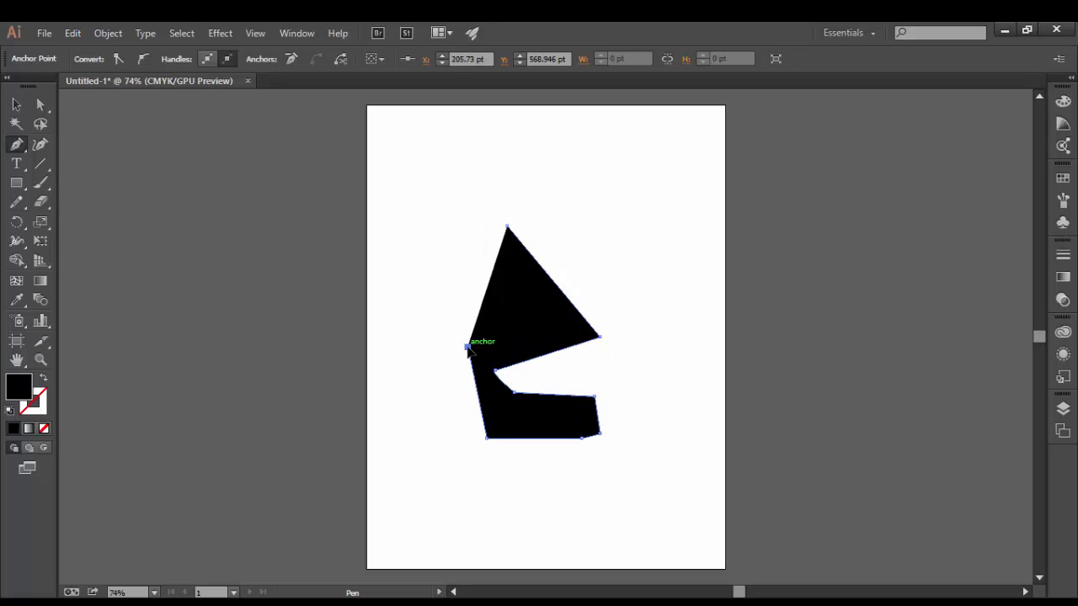
{"action": "left_click", "coordinate": [507, 226]}
Step: Delete the angular black shape, clearing the artboard
{"action": "key", "text": "Delete"}
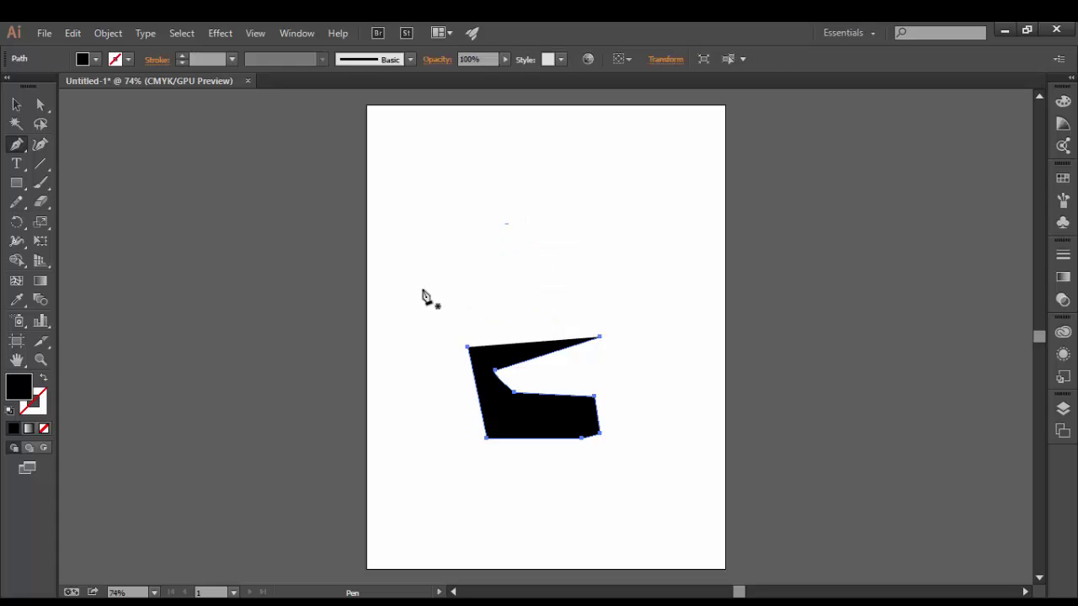
{"action": "key", "text": "Delete"}
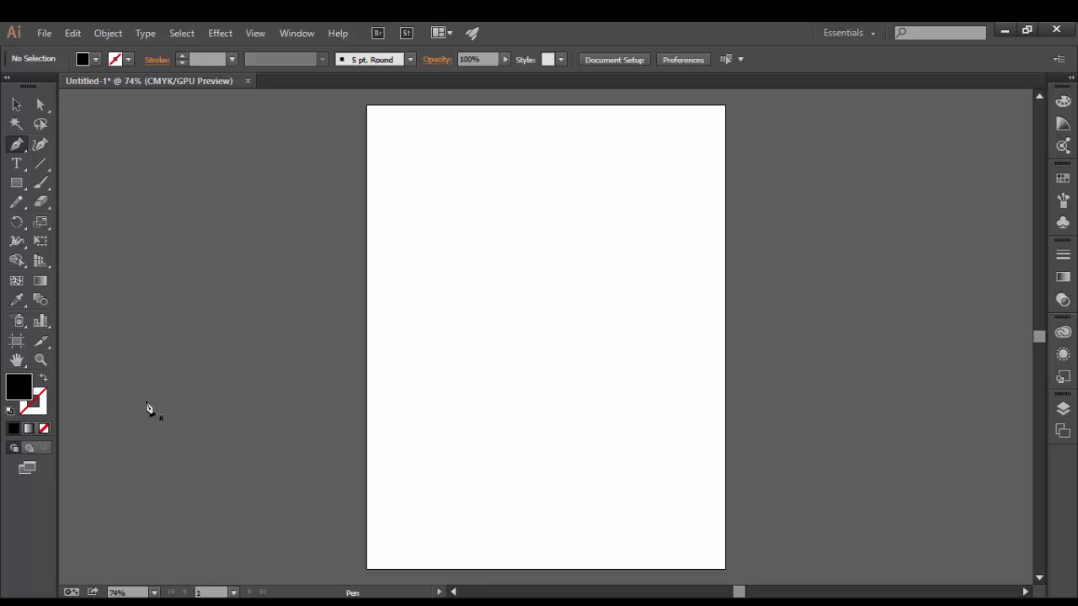
Step: Swap the fill and stroke back to no fill with a black stroke, and set the stroke weight to 2 pt
{"action": "left_click", "coordinate": [45, 384]}
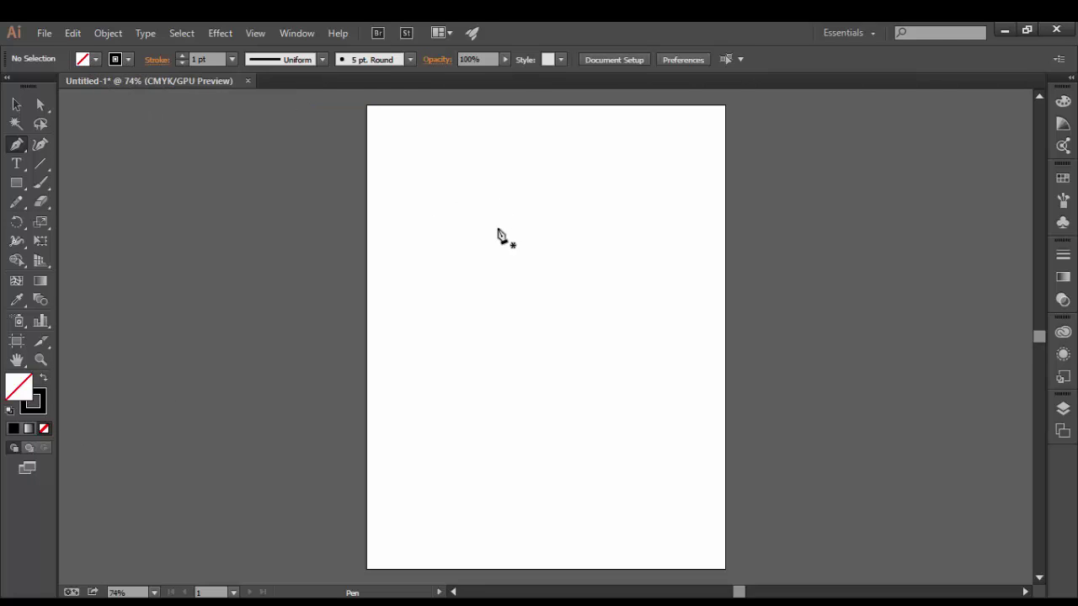
{"action": "left_click", "coordinate": [232, 59]}
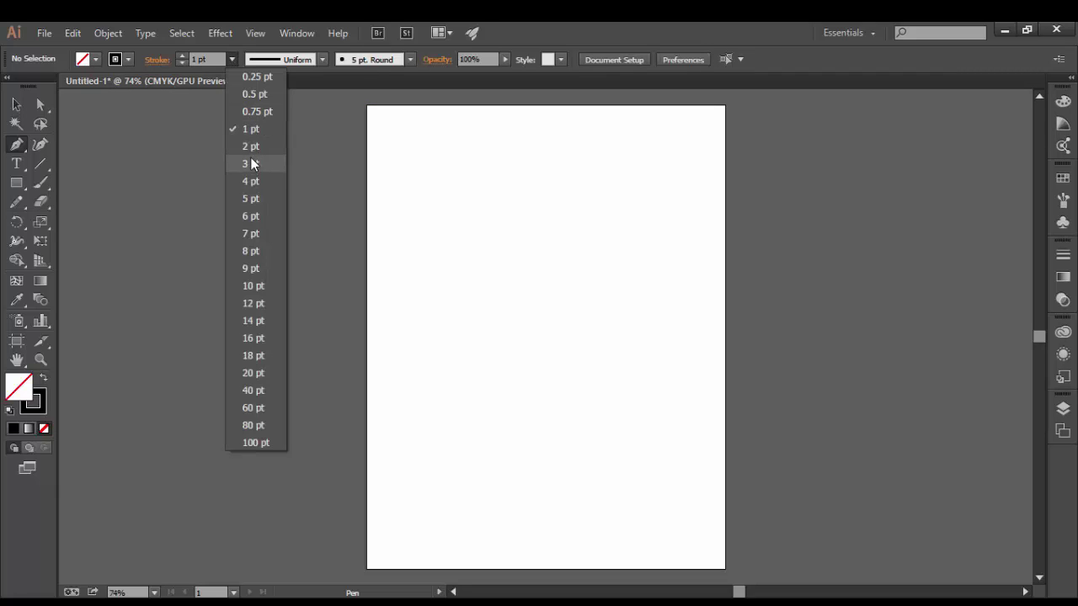
{"action": "left_click", "coordinate": [251, 149]}
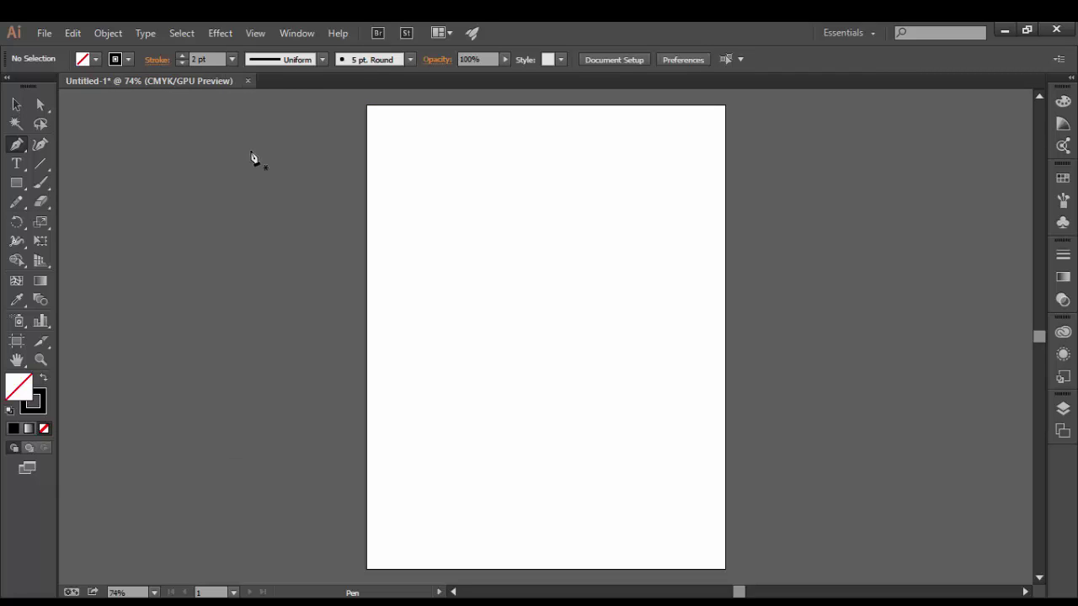
Step: Draw a closed, unfilled angular outline with ten anchor points across the upper half of the artboard using the Pen tool
{"action": "left_click", "coordinate": [436, 196]}
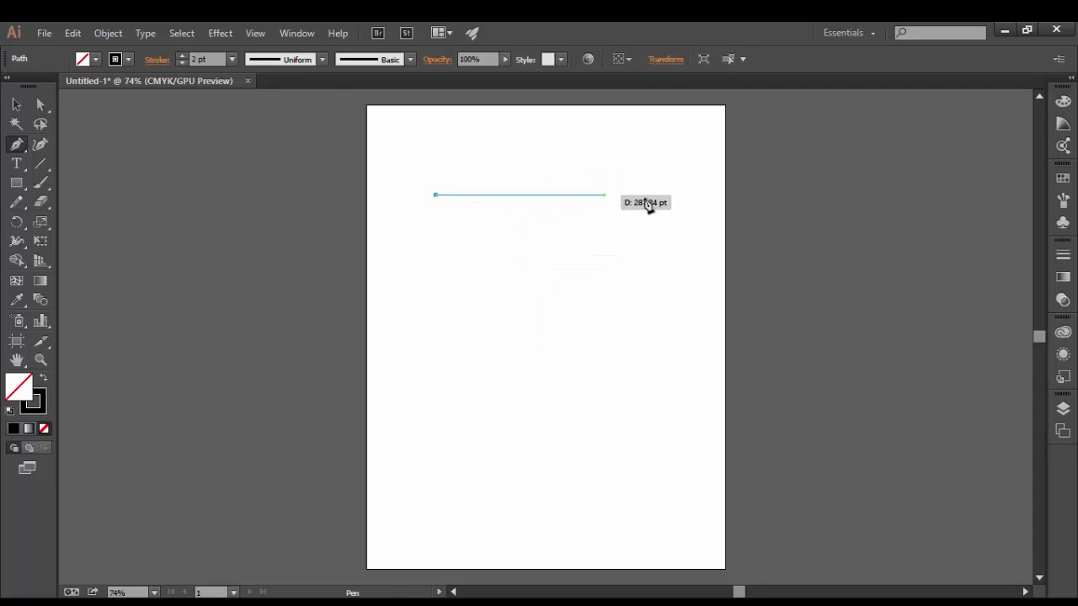
{"action": "left_click", "coordinate": [660, 150]}
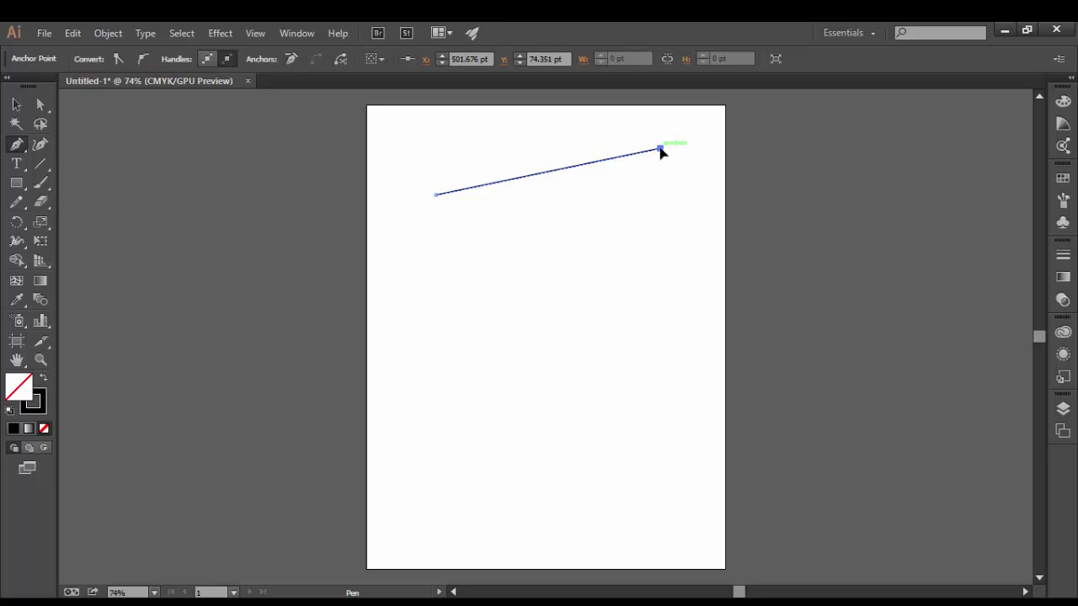
{"action": "left_click", "coordinate": [665, 303]}
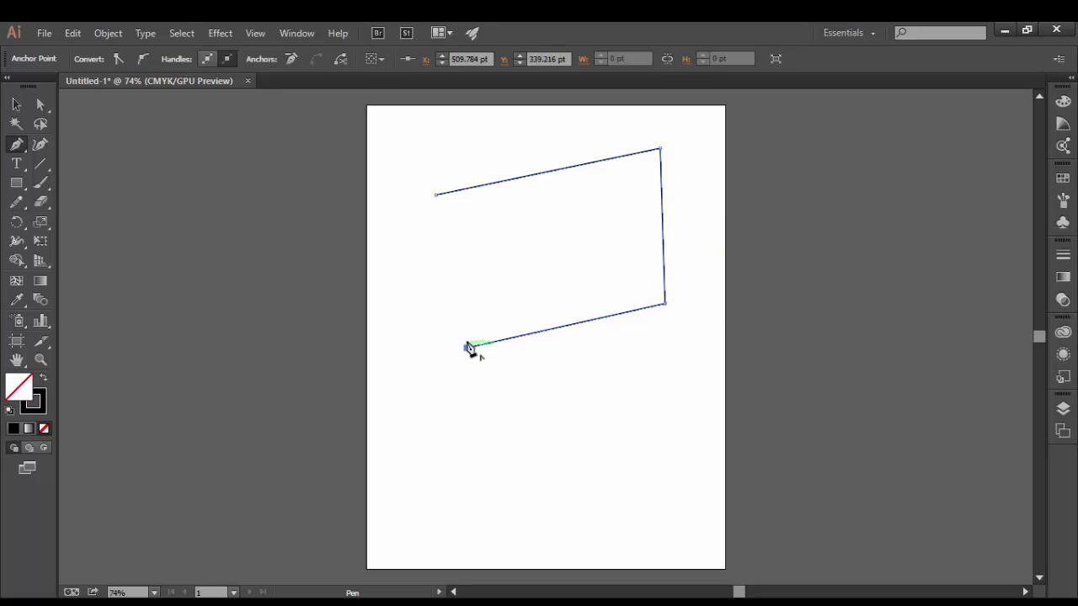
{"action": "left_click", "coordinate": [466, 346]}
{"action": "left_click", "coordinate": [459, 290]}
{"action": "left_click", "coordinate": [598, 265]}
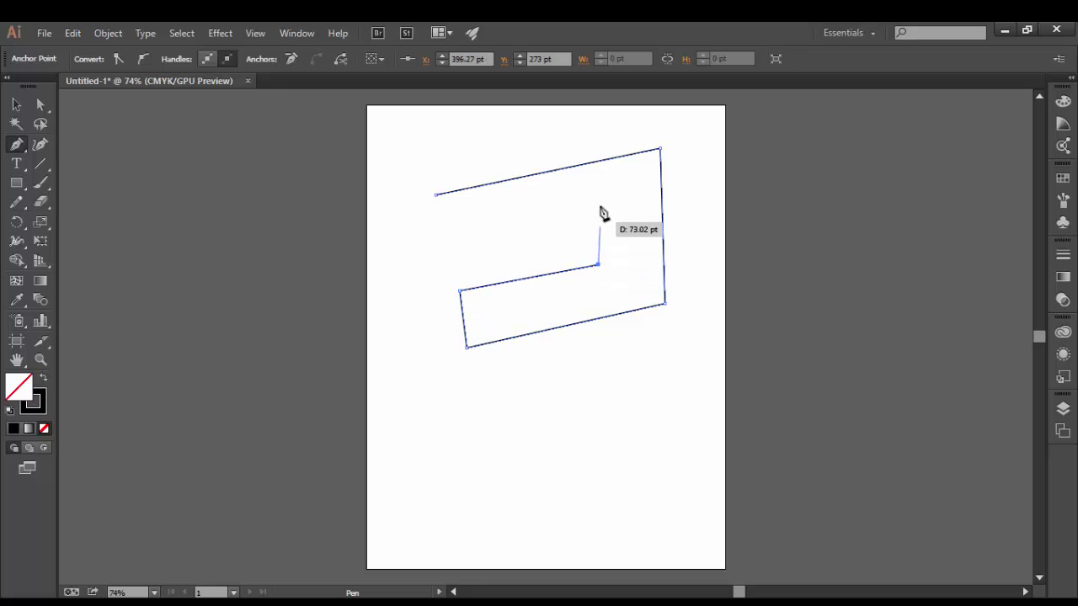
{"action": "left_click", "coordinate": [598, 198]}
{"action": "left_click", "coordinate": [358, 262]}
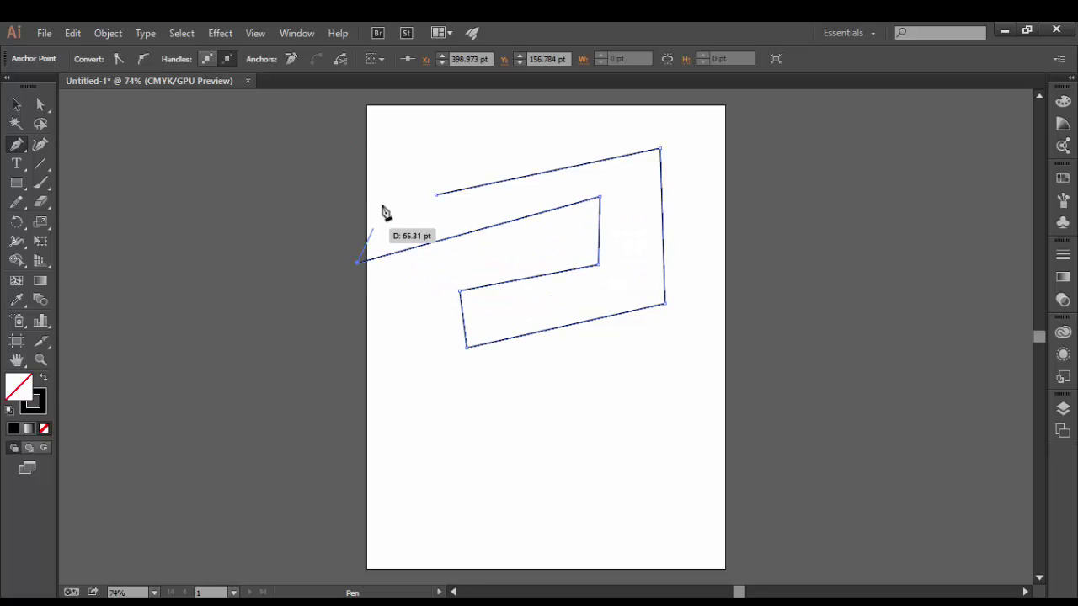
{"action": "left_click", "coordinate": [390, 179]}
{"action": "left_click", "coordinate": [442, 156]}
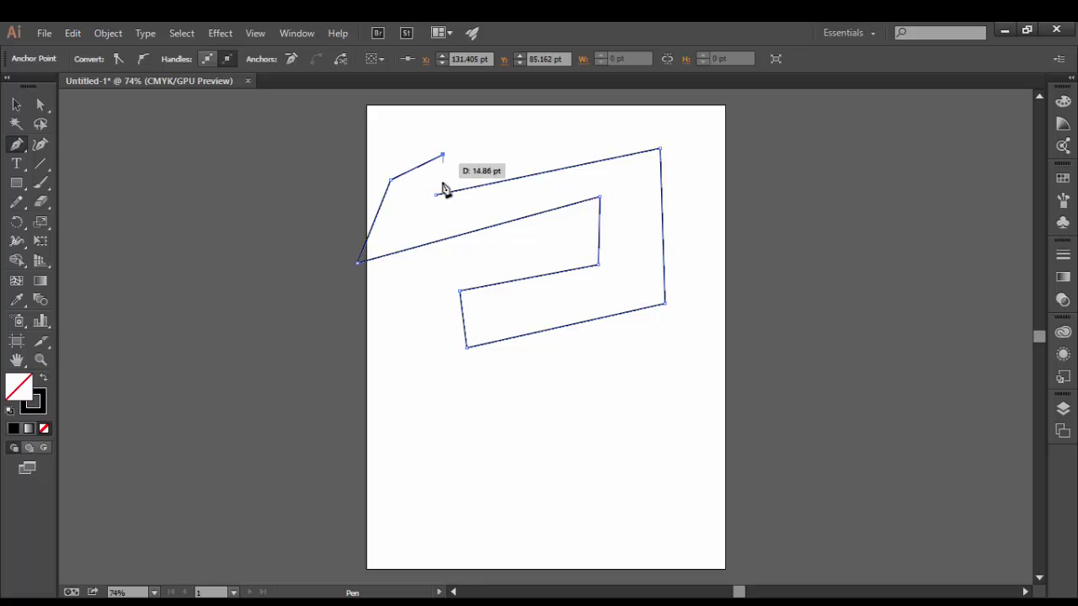
{"action": "left_click", "coordinate": [437, 194]}
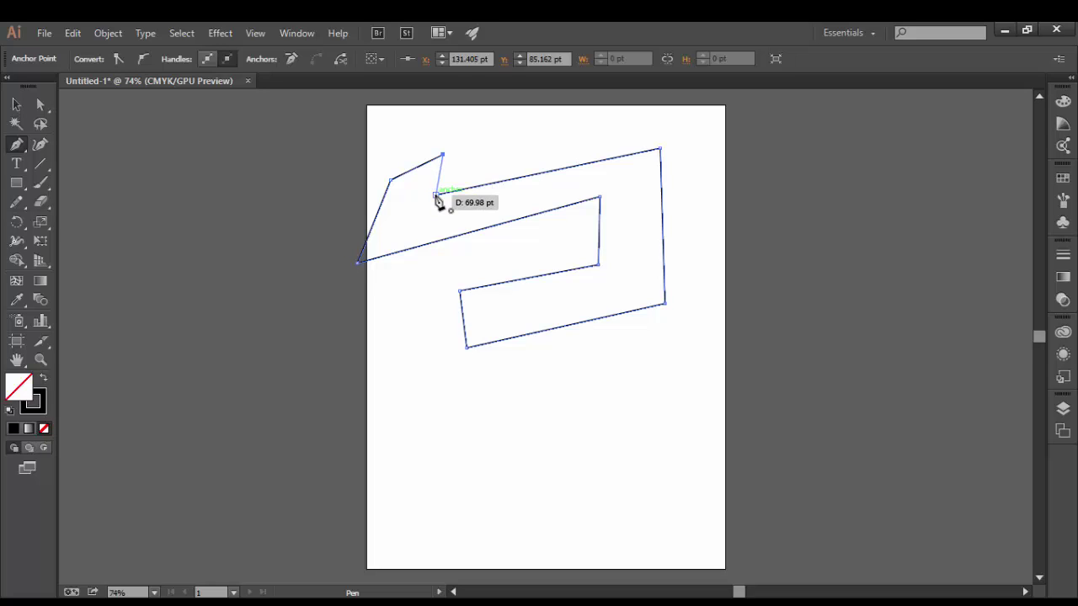
{"action": "left_click", "coordinate": [436, 195]}
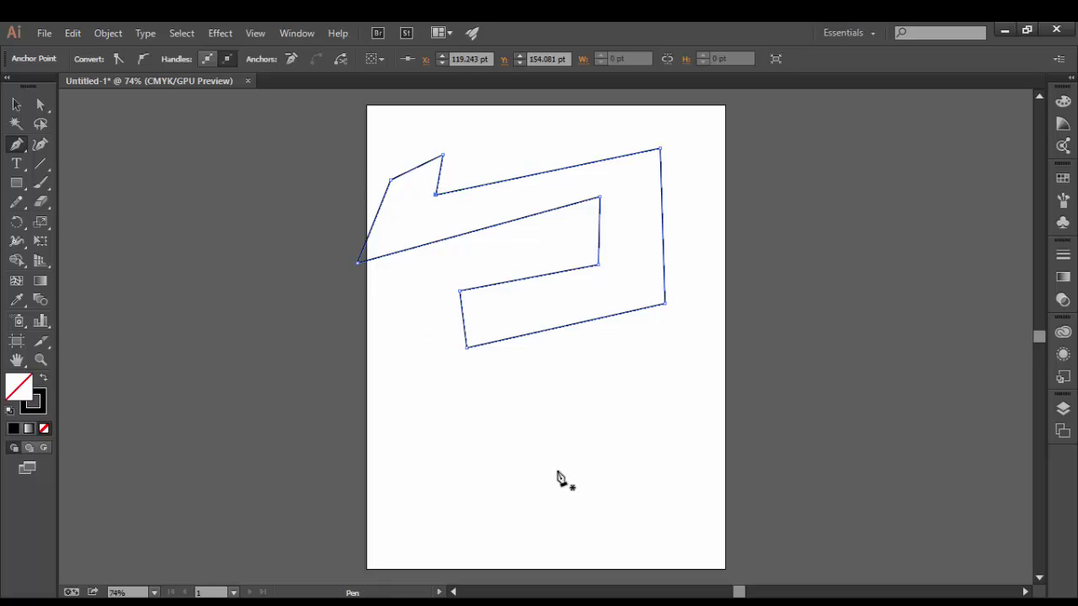
Step: Draw a second closed, straight-edged outline with six anchor points near the bottom of the artboard using the Pen tool
{"action": "left_click", "coordinate": [420, 441]}
{"action": "left_click", "coordinate": [424, 515]}
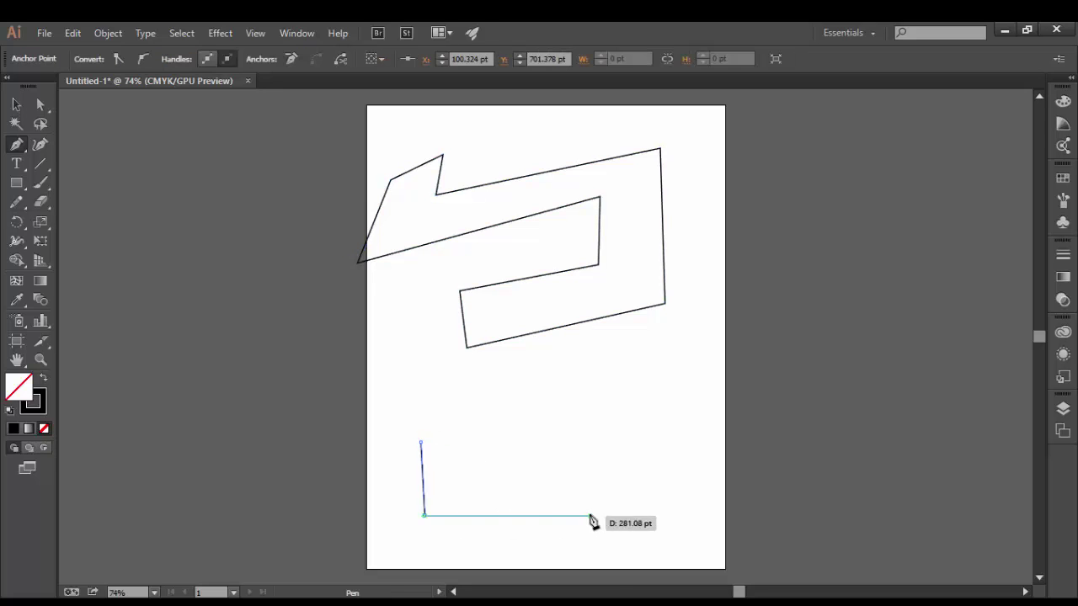
{"action": "left_click", "coordinate": [589, 516]}
{"action": "left_click", "coordinate": [582, 476]}
{"action": "left_click", "coordinate": [458, 460]}
{"action": "left_click", "coordinate": [460, 413]}
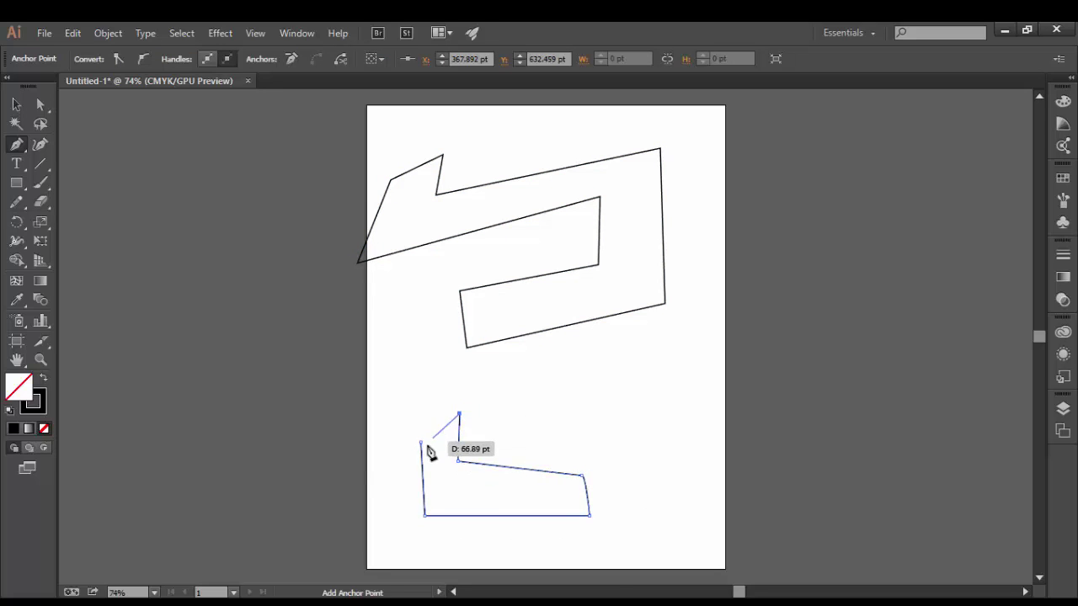
{"action": "left_click", "coordinate": [420, 442]}
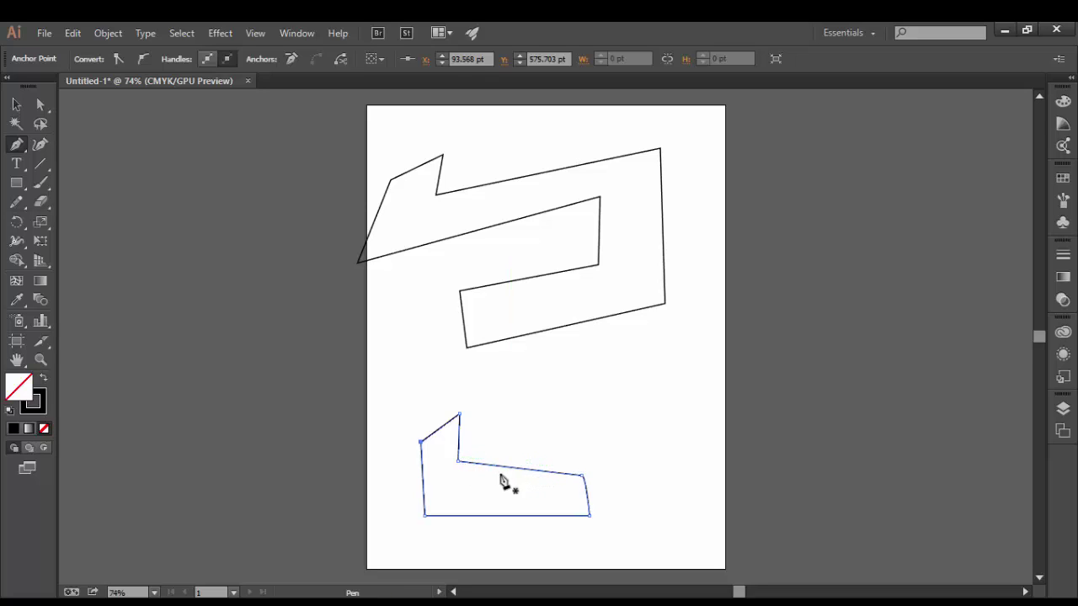
Step: Remove the lower shape's upper-right anchor point, and add a new anchor point along the resulting slanted edge
{"action": "left_click", "coordinate": [581, 477]}
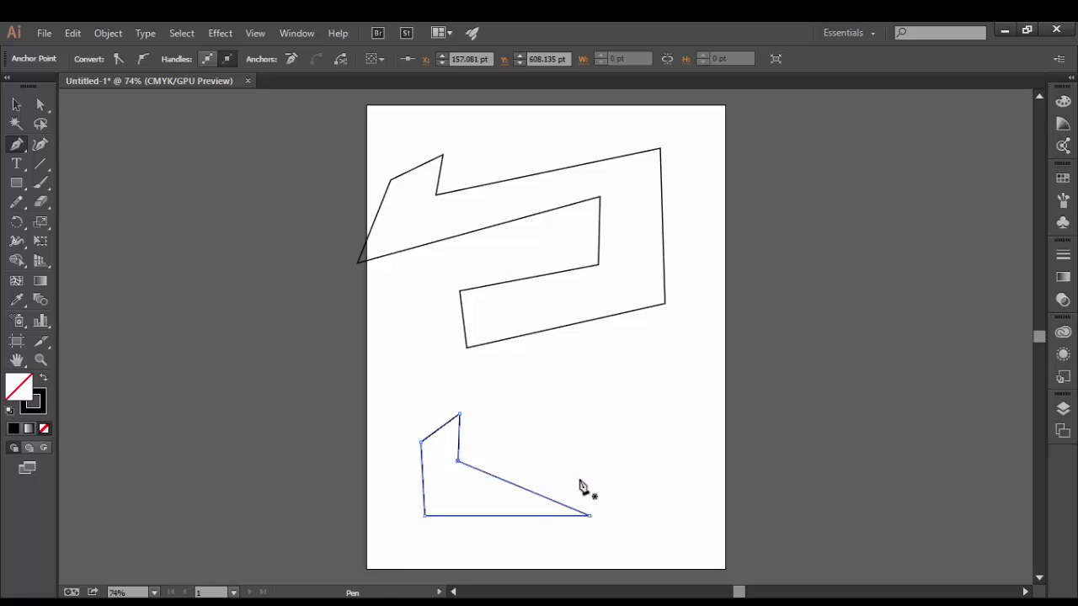
{"action": "left_click", "coordinate": [512, 486]}
Step: Move the new anchor point up and to the right with Direct Selection, and round its corner to about 52 pt
{"action": "key", "text": "a"}
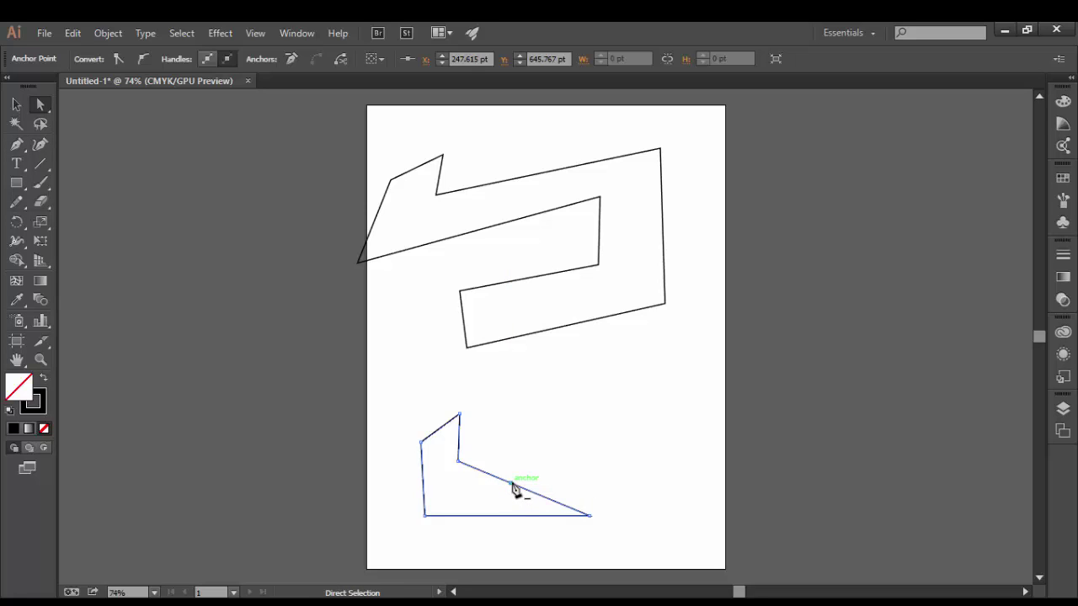
{"action": "left_click", "coordinate": [511, 484]}
{"action": "left_click_drag", "start_coordinate": [511, 487], "coordinate": [596, 498]}
{"action": "left_click", "coordinate": [650, 517]}
{"action": "left_click", "coordinate": [571, 425]}
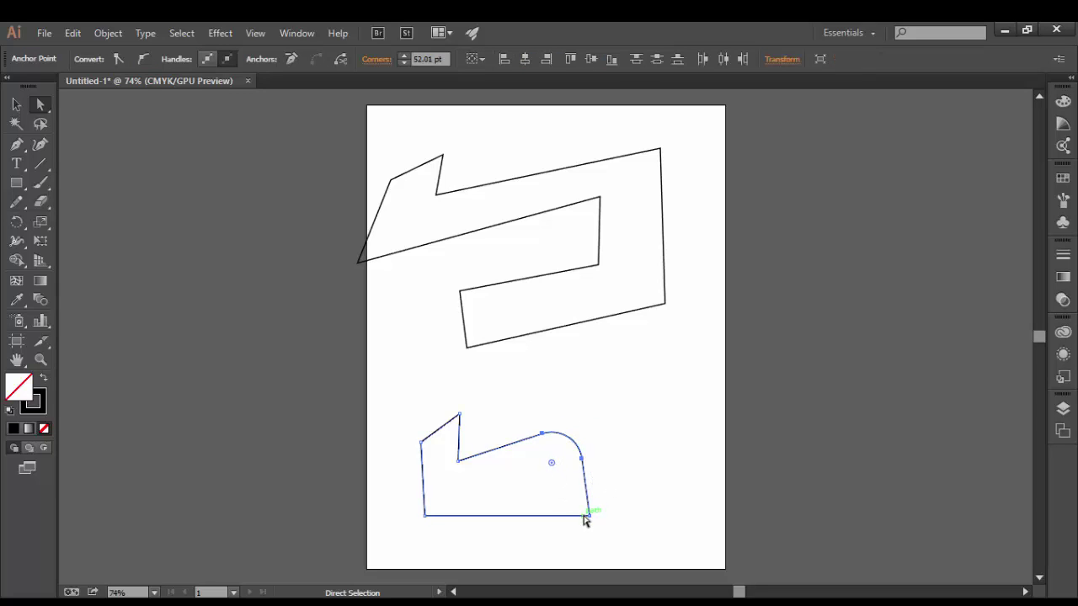
Step: Shift the lower shape's bottom-right anchor point slightly left, and round its corner to about 57 pt
{"action": "left_click_drag", "start_coordinate": [590, 517], "coordinate": [583, 515]}
{"action": "left_click", "coordinate": [570, 505]}
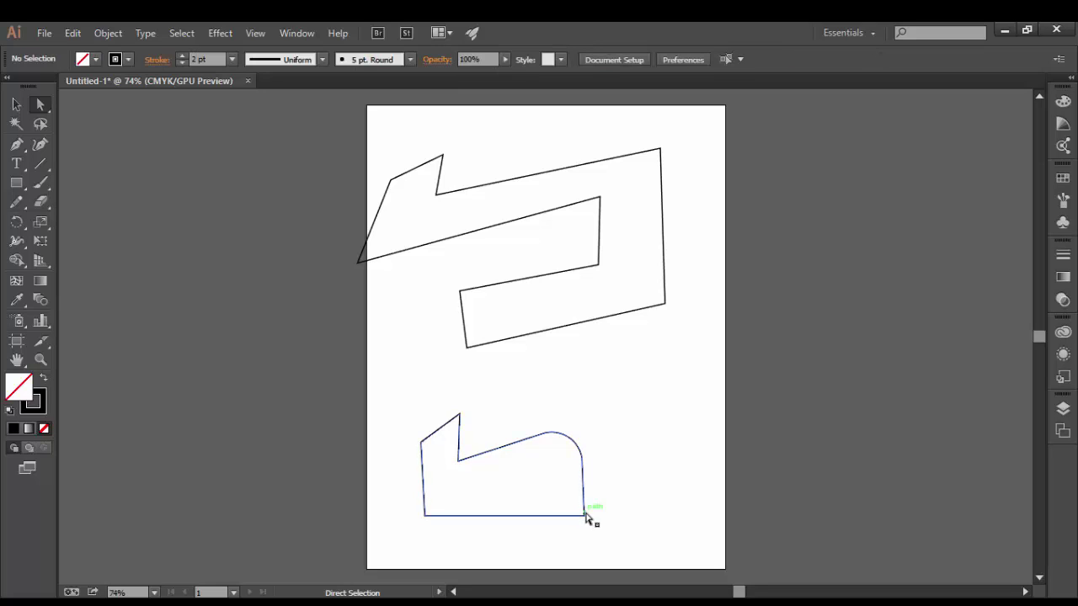
{"action": "left_click", "coordinate": [583, 515]}
{"action": "left_click_drag", "start_coordinate": [575, 508], "coordinate": [548, 481]}
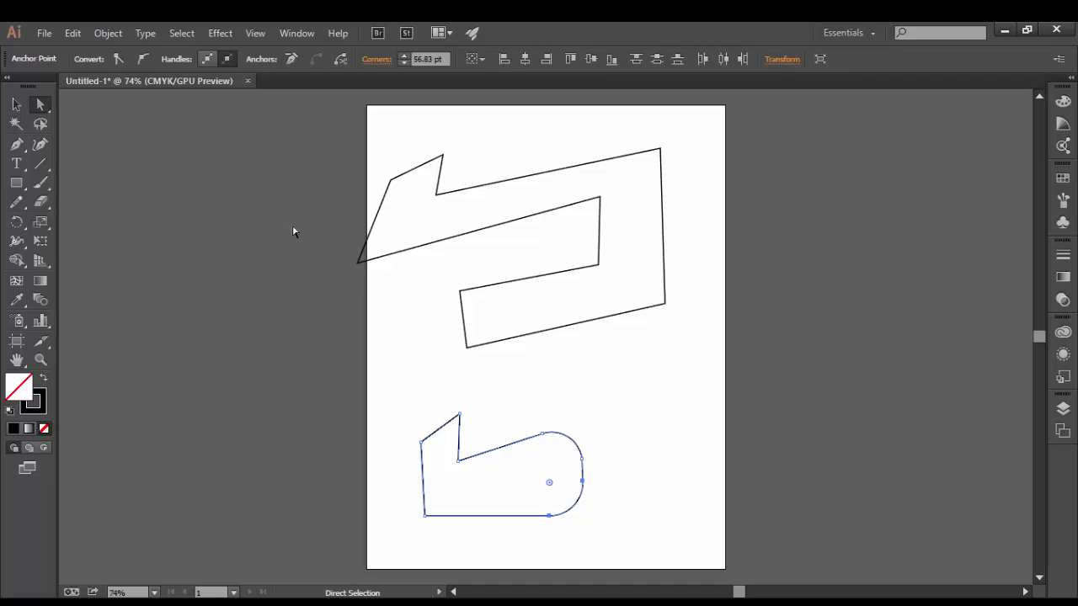
Step: Select both outlined shapes and delete them from the artboard
{"action": "left_click", "coordinate": [17, 104]}
{"action": "left_click", "coordinate": [312, 135]}
{"action": "left_click_drag", "start_coordinate": [420, 186], "coordinate": [647, 488]}
{"action": "key", "text": "Delete"}
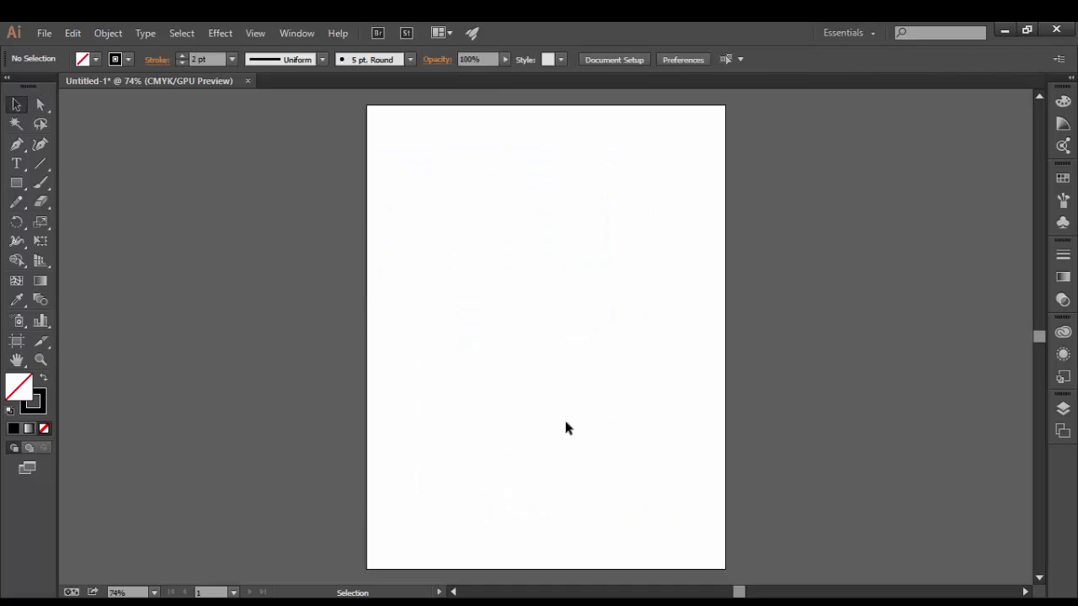
Step: Detach the Pen tool group as a floating panel, and place it in the empty area beside the artboard
{"action": "key", "text": "p"}
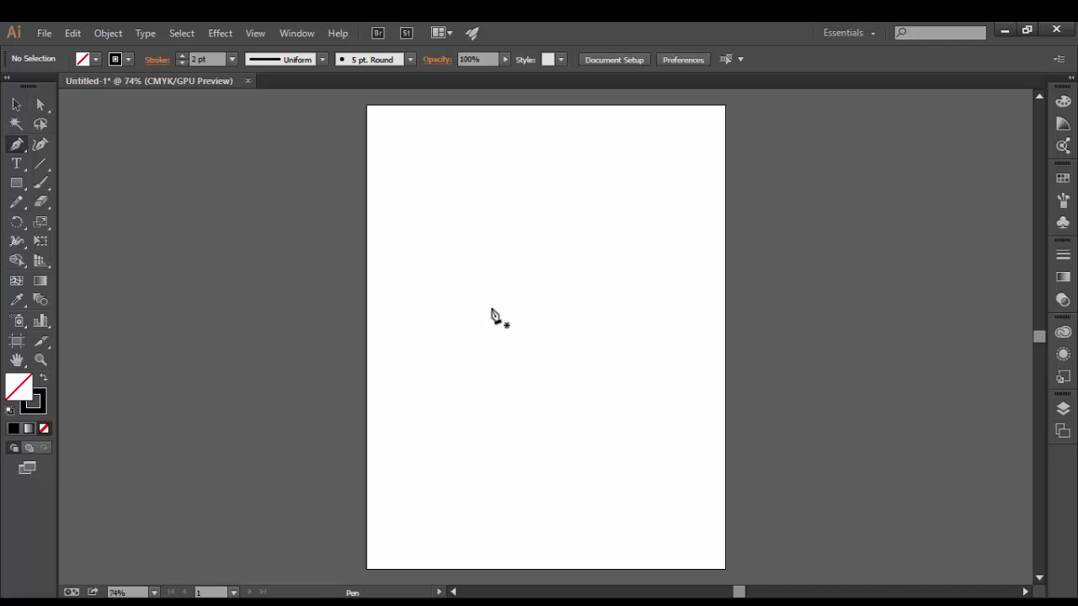
{"action": "left_click", "coordinate": [24, 145]}
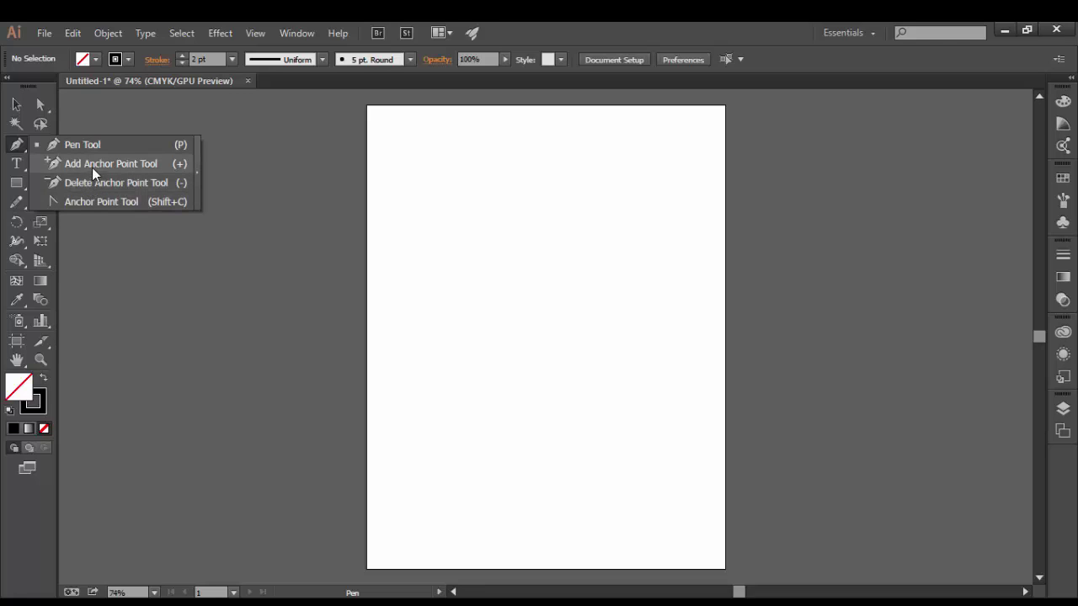
{"action": "left_click", "coordinate": [195, 181]}
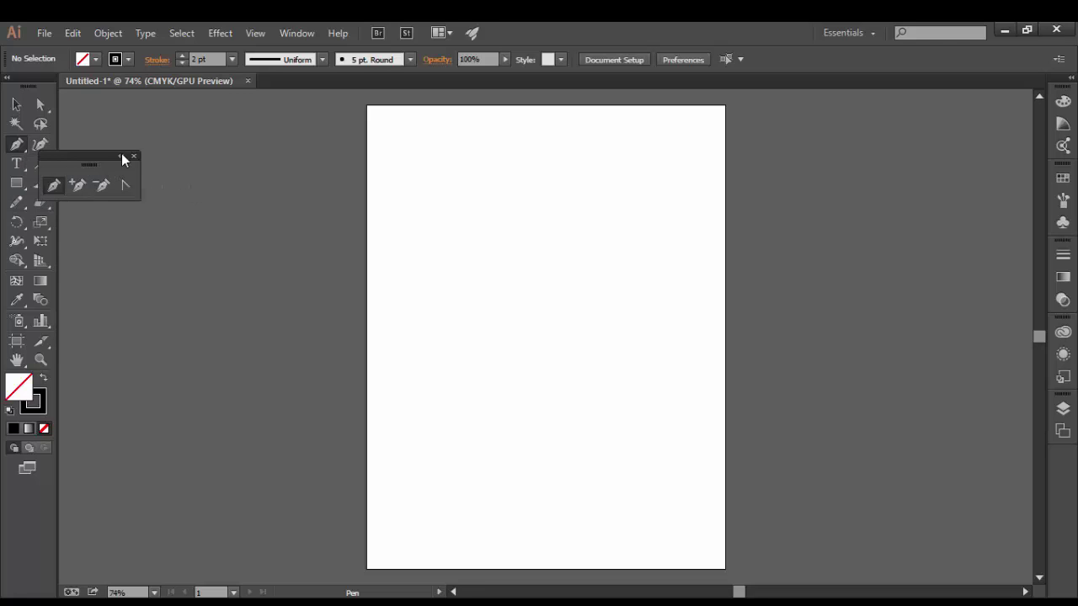
{"action": "left_click_drag", "start_coordinate": [123, 158], "coordinate": [187, 150]}
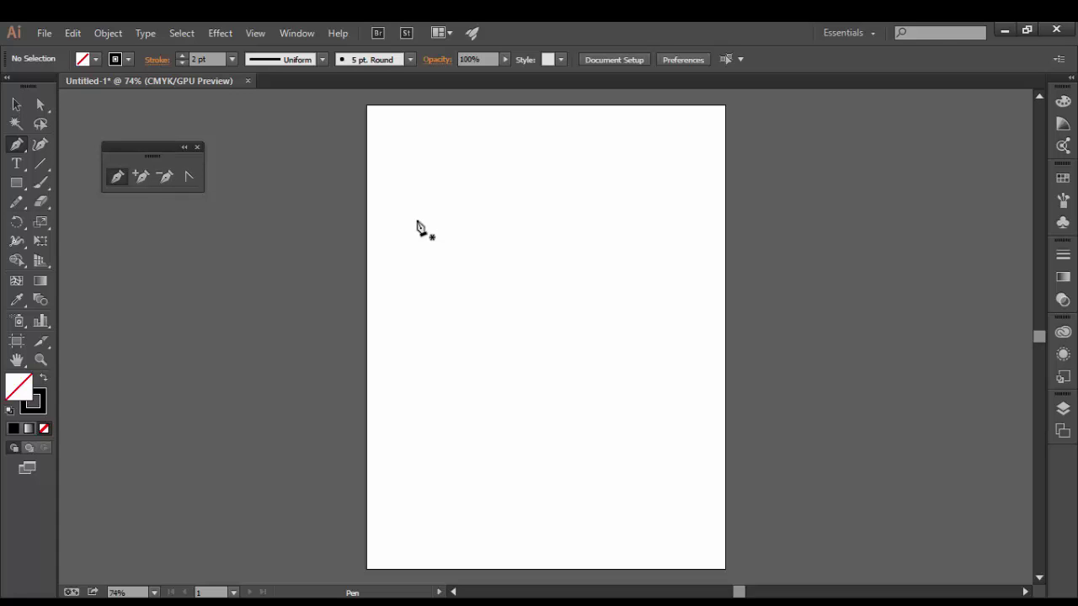
Step: Draw a closed four-sided outline with straight edges in the upper part of the artboard using the Pen tool
{"action": "left_click", "coordinate": [441, 183]}
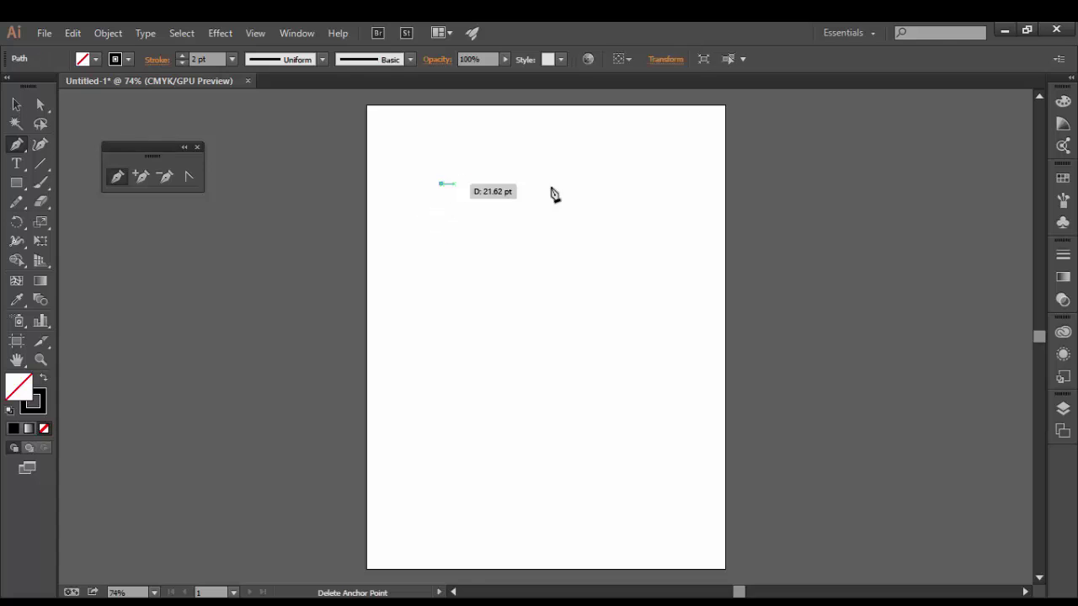
{"action": "left_click", "coordinate": [655, 193]}
{"action": "left_click", "coordinate": [628, 266]}
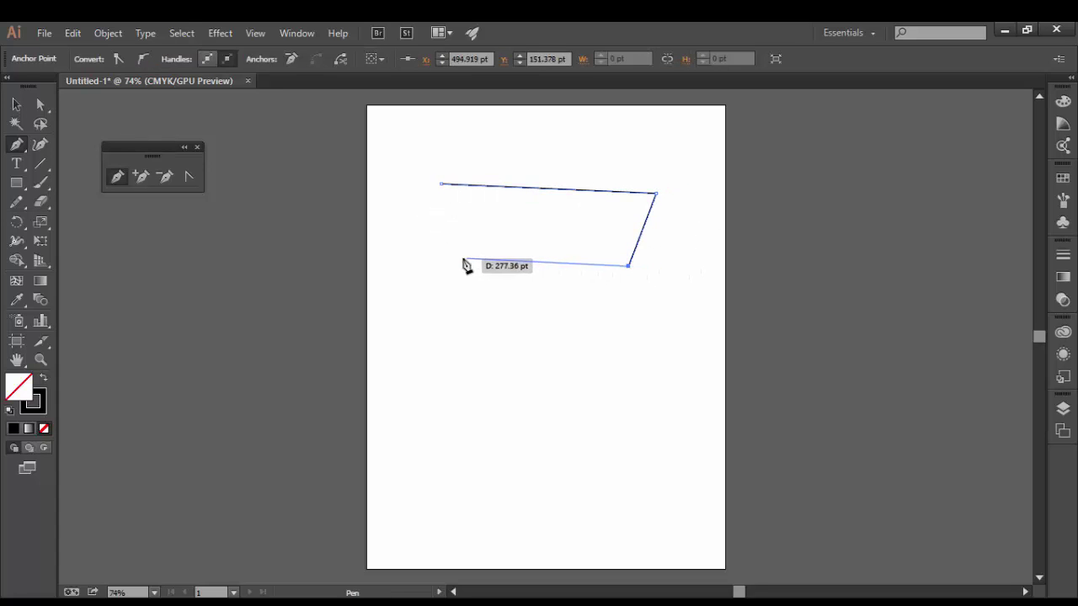
{"action": "left_click", "coordinate": [423, 306]}
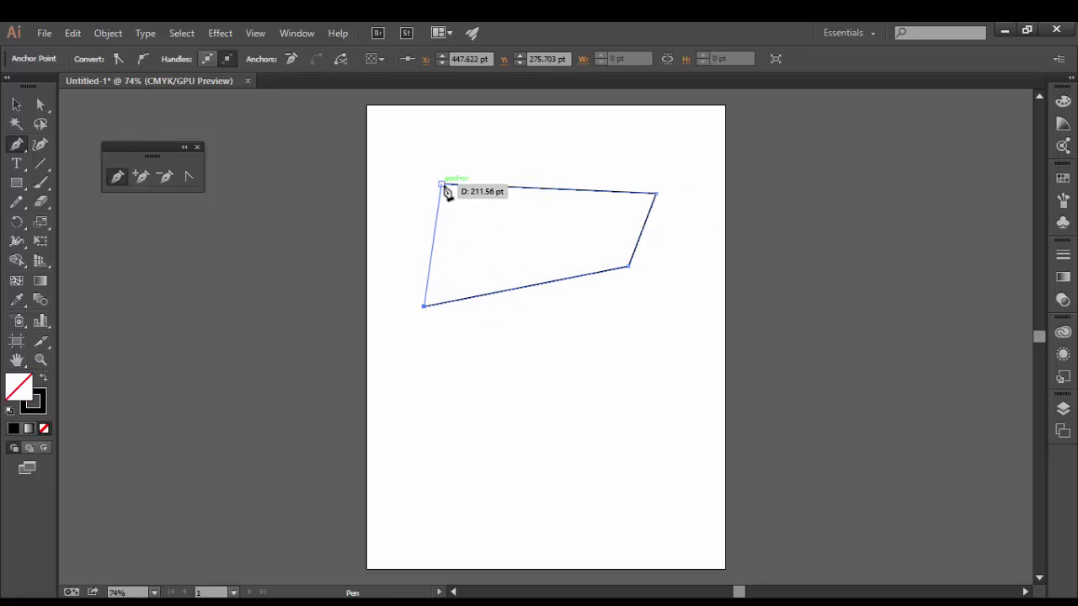
{"action": "left_click", "coordinate": [441, 184]}
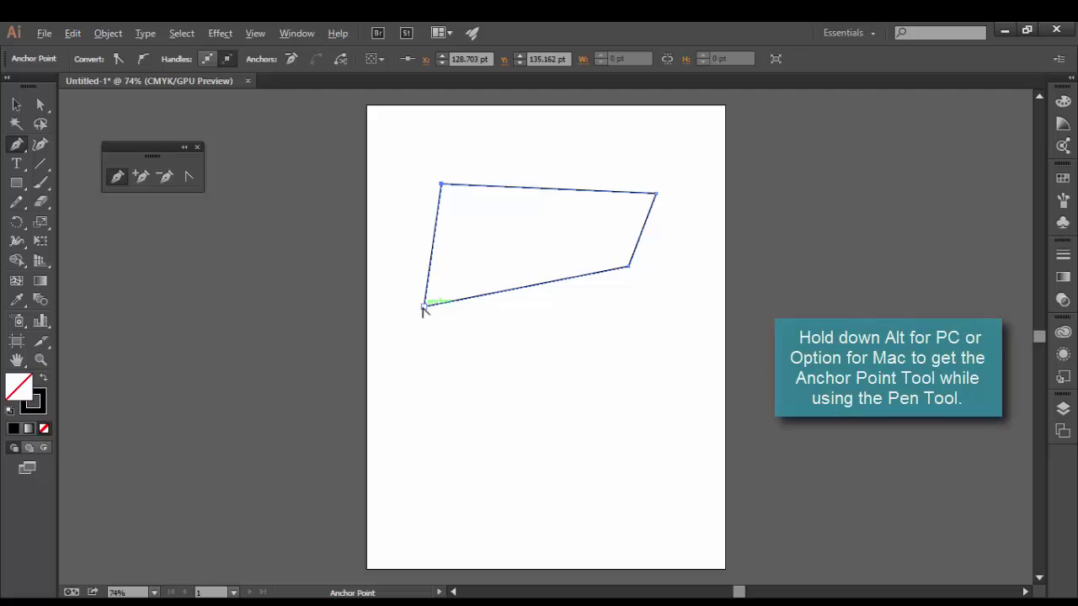
Step: Curve the four-sided shape's lower-left anchor with the Anchor Point tool, and convert it back to a sharp corner
{"action": "left_click_drag", "start_coordinate": [424, 310], "coordinate": [459, 346]}
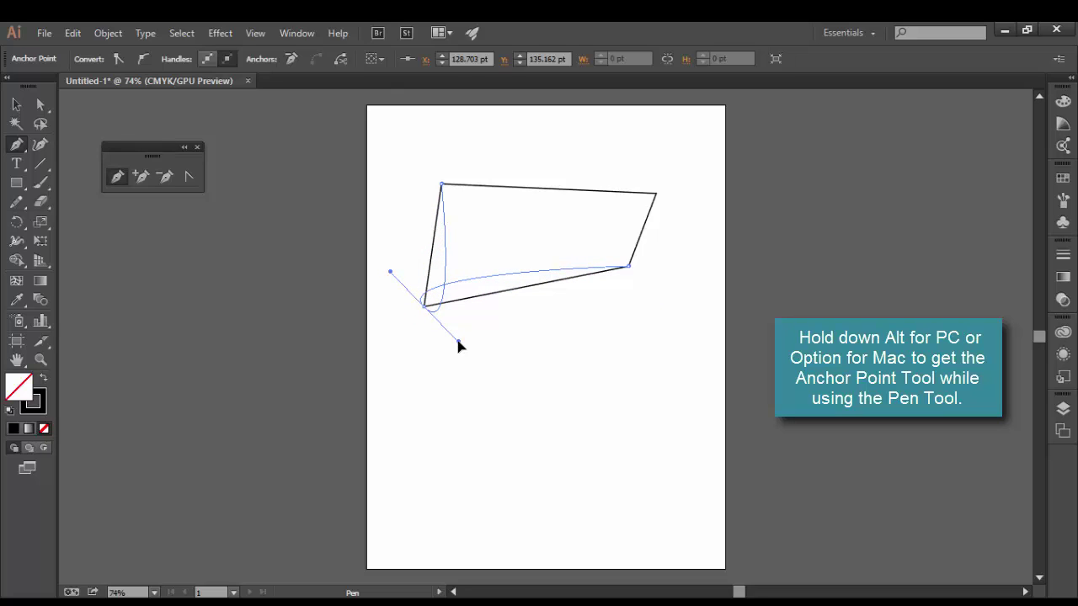
{"action": "left_click_drag", "start_coordinate": [459, 346], "coordinate": [403, 287]}
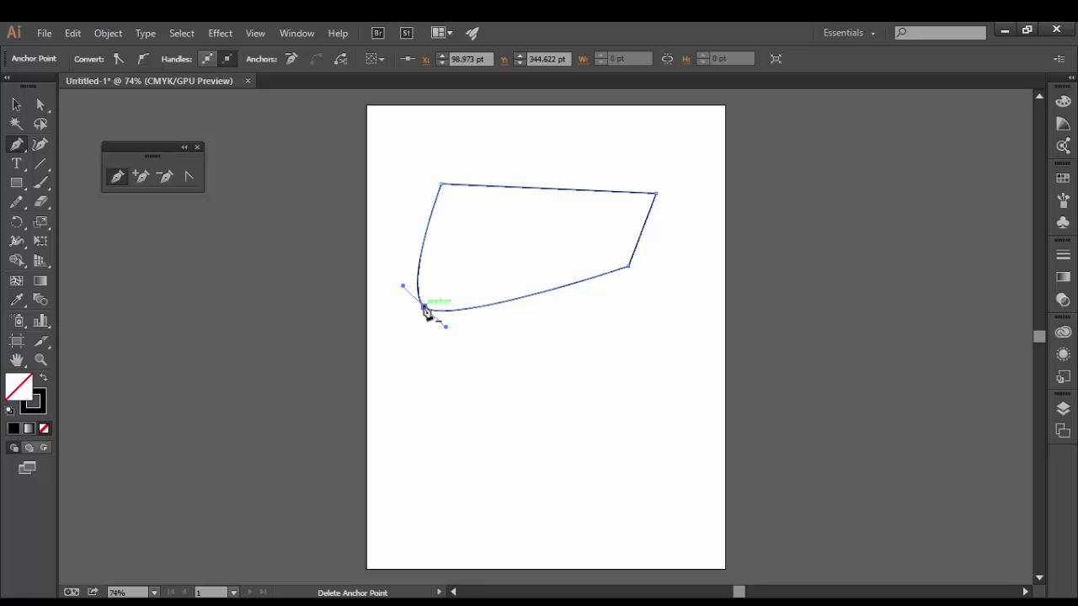
{"action": "key", "text": "alt"}
{"action": "left_click", "coordinate": [423, 308], "text": "alt"}
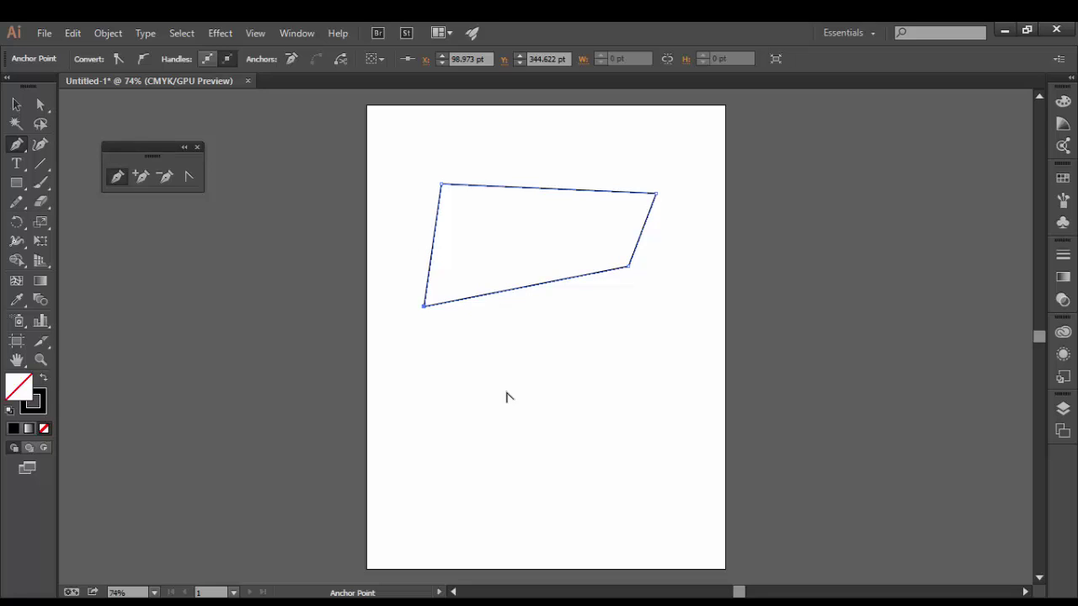
Step: Convert all four corners of the shape to smooth curves with the Anchor Point tool, bulging its edges slightly outward
{"action": "left_click_drag", "start_coordinate": [630, 267], "coordinate": [606, 285]}
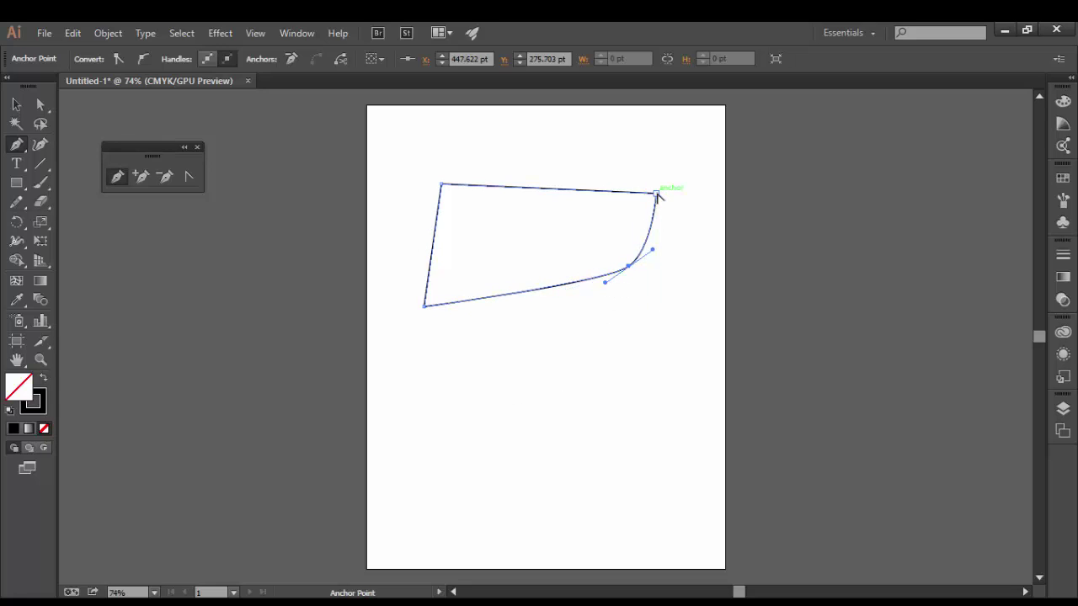
{"action": "mouse_move", "coordinate": [655, 194]}
{"action": "left_mouse_down"}
{"action": "mouse_move", "coordinate": [637, 180]}
{"action": "mouse_move", "coordinate": [681, 199]}
{"action": "mouse_move", "coordinate": [679, 211]}
{"action": "mouse_move", "coordinate": [666, 206]}
{"action": "left_mouse_up"}
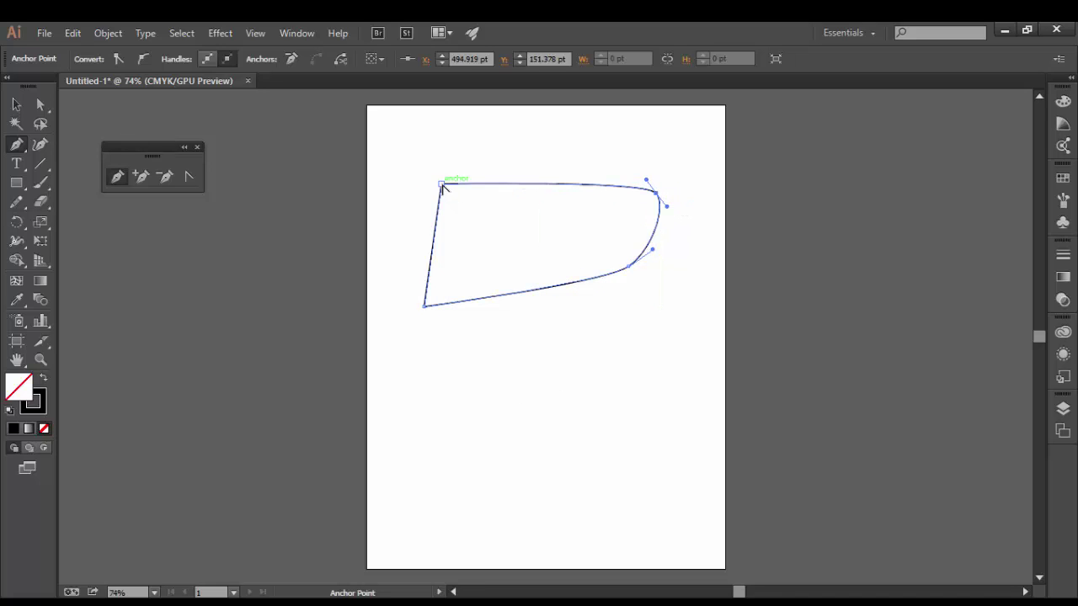
{"action": "left_click_drag", "start_coordinate": [441, 185], "coordinate": [472, 172]}
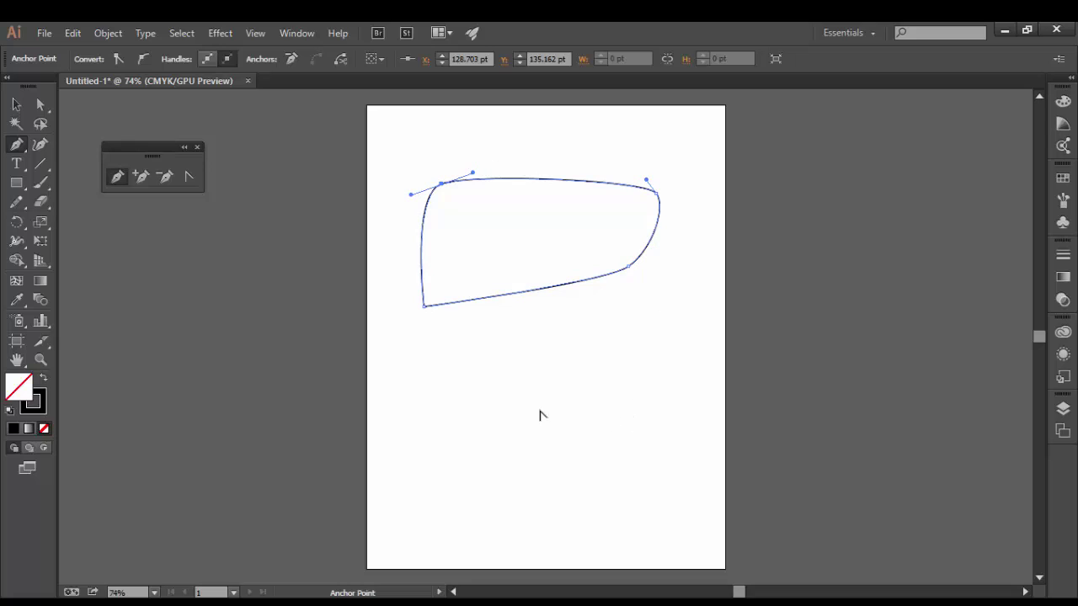
{"action": "left_click_drag", "start_coordinate": [424, 307], "coordinate": [405, 288]}
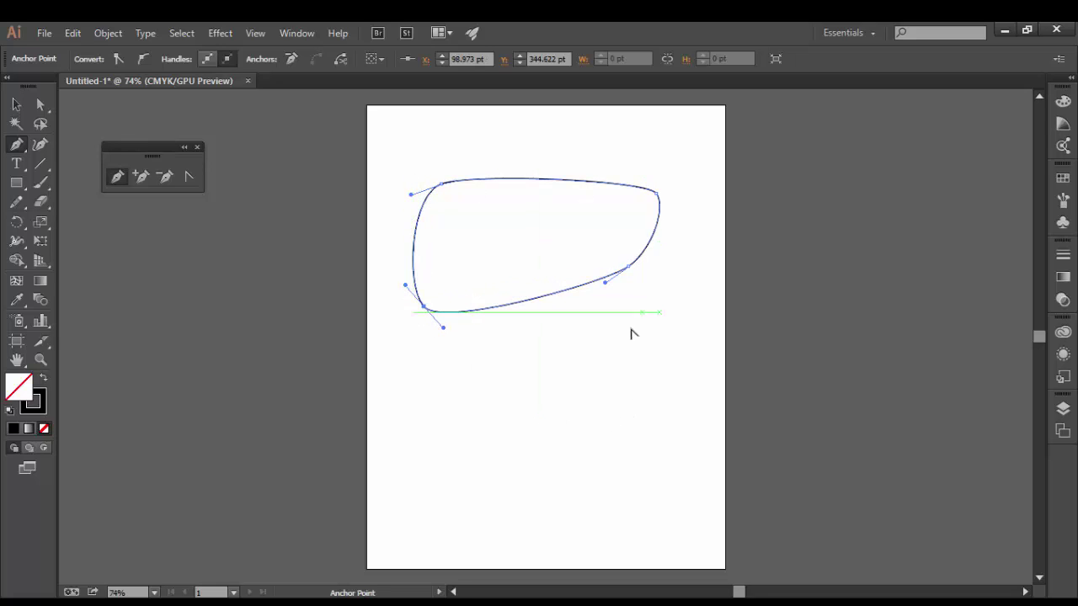
Step: Select the whole rounded four-sided shape and delete it from the artboard
{"action": "left_click", "coordinate": [21, 103]}
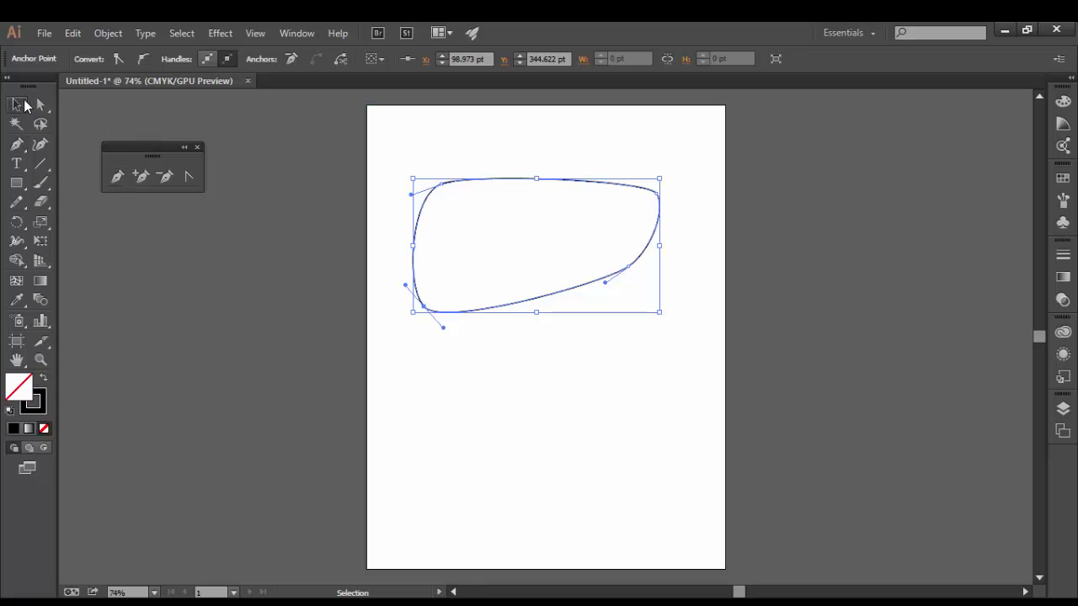
{"action": "left_click", "coordinate": [293, 139]}
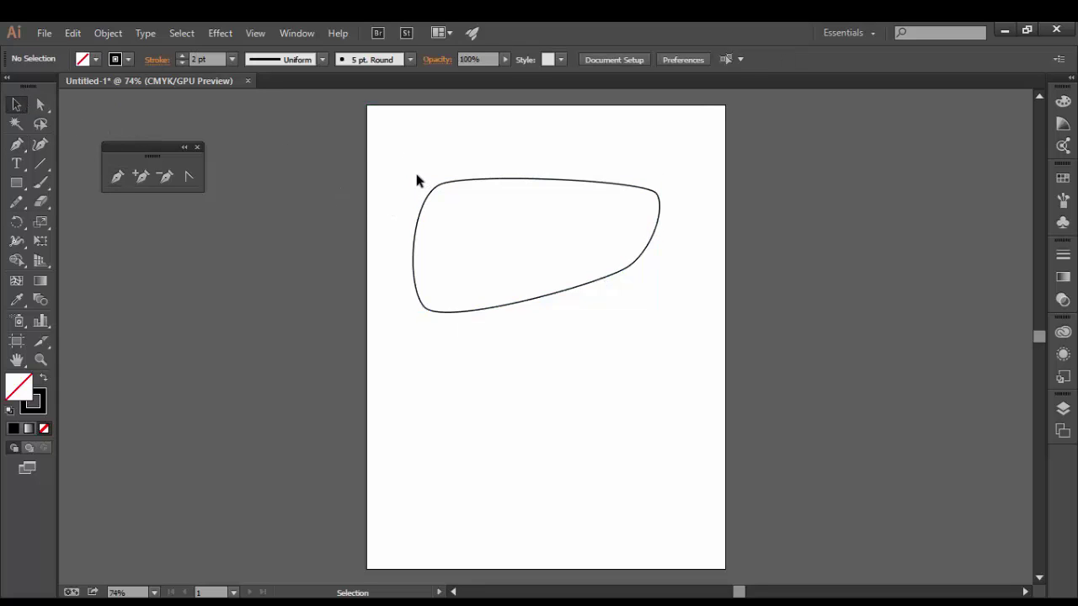
{"action": "left_click_drag", "start_coordinate": [376, 136], "coordinate": [682, 411]}
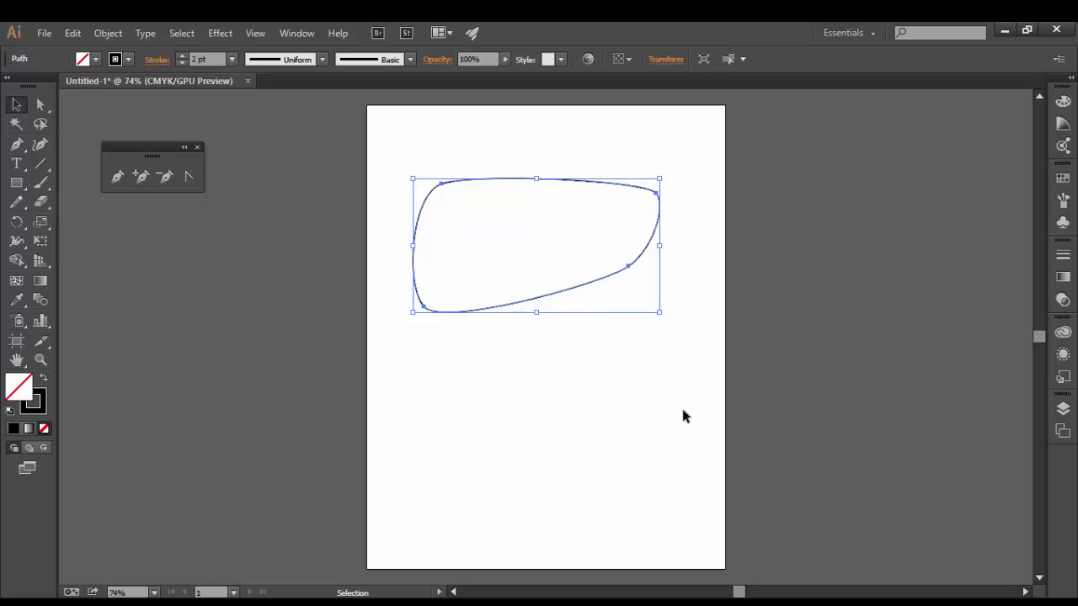
{"action": "key", "text": "Delete"}
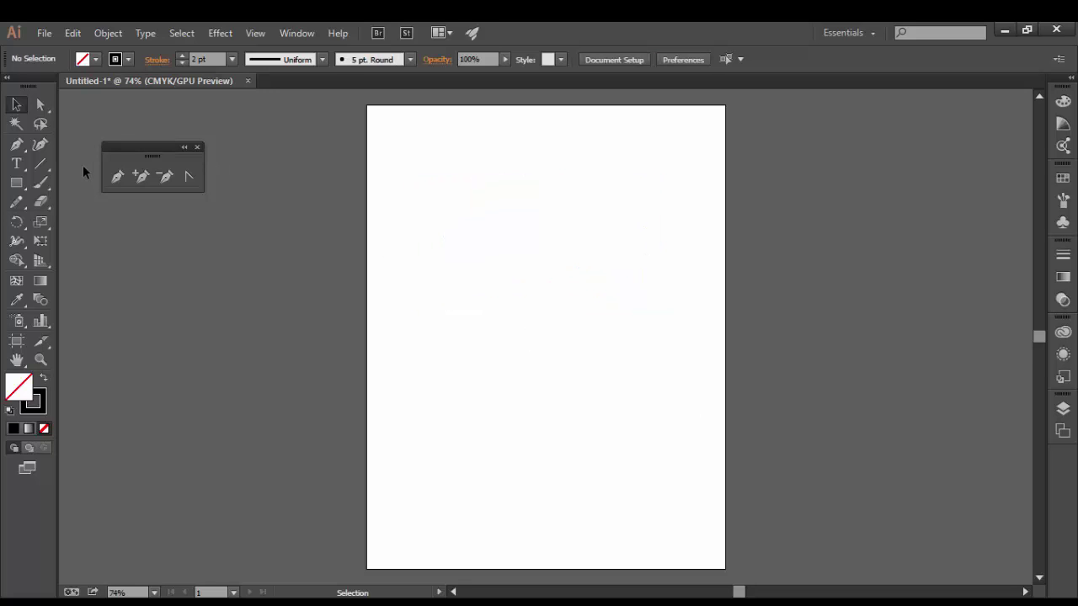
Step: Draw an open S-like path of five smooth anchors with the Pen tool, repositioning the last anchor while placing it
{"action": "left_click", "coordinate": [116, 176]}
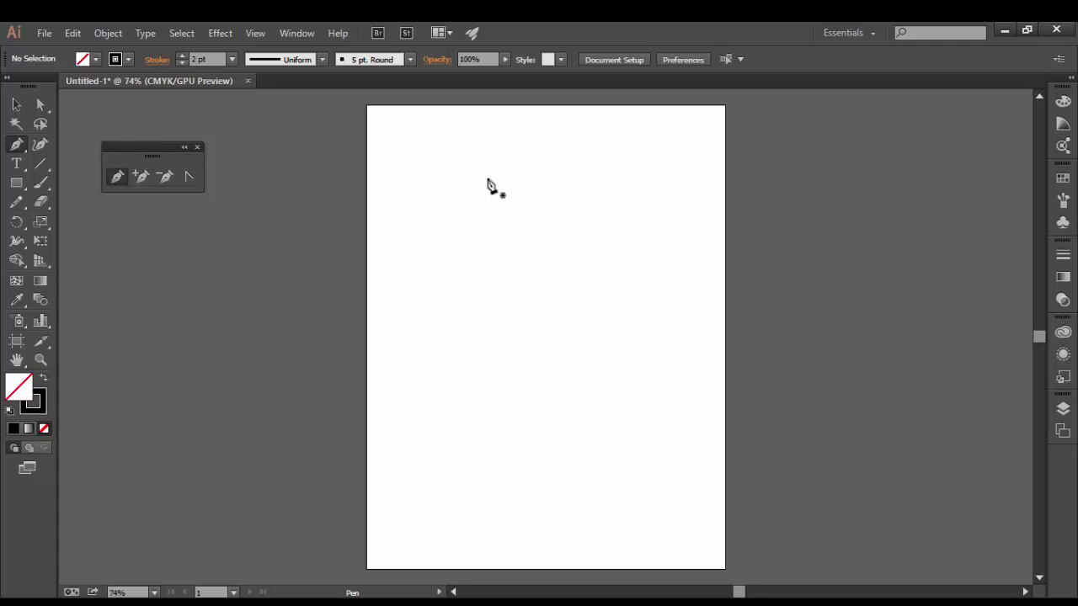
{"action": "left_click_drag", "start_coordinate": [488, 172], "coordinate": [459, 185]}
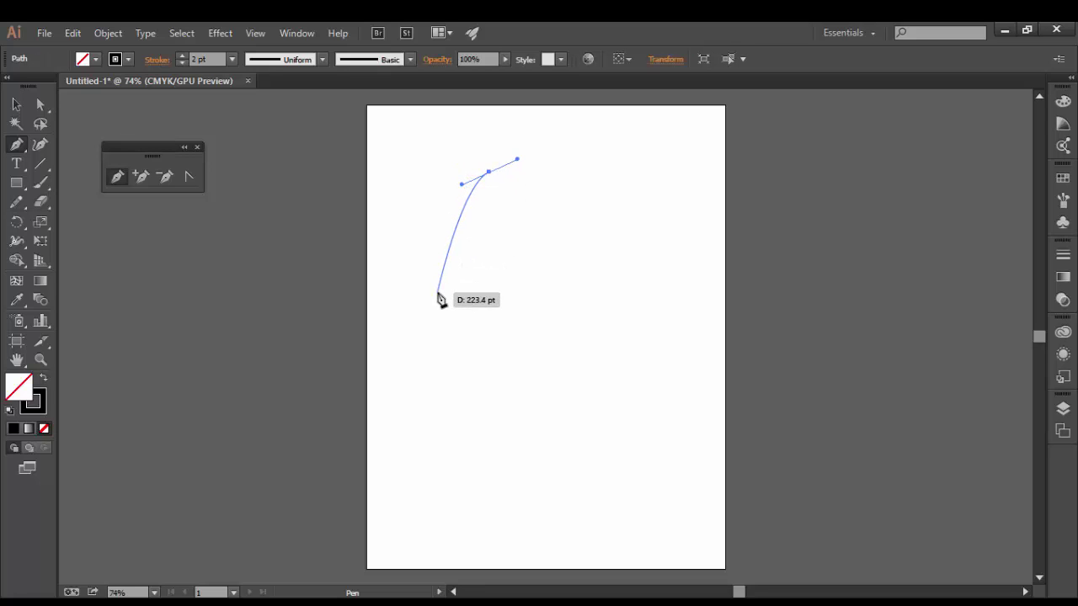
{"action": "left_click", "coordinate": [414, 367]}
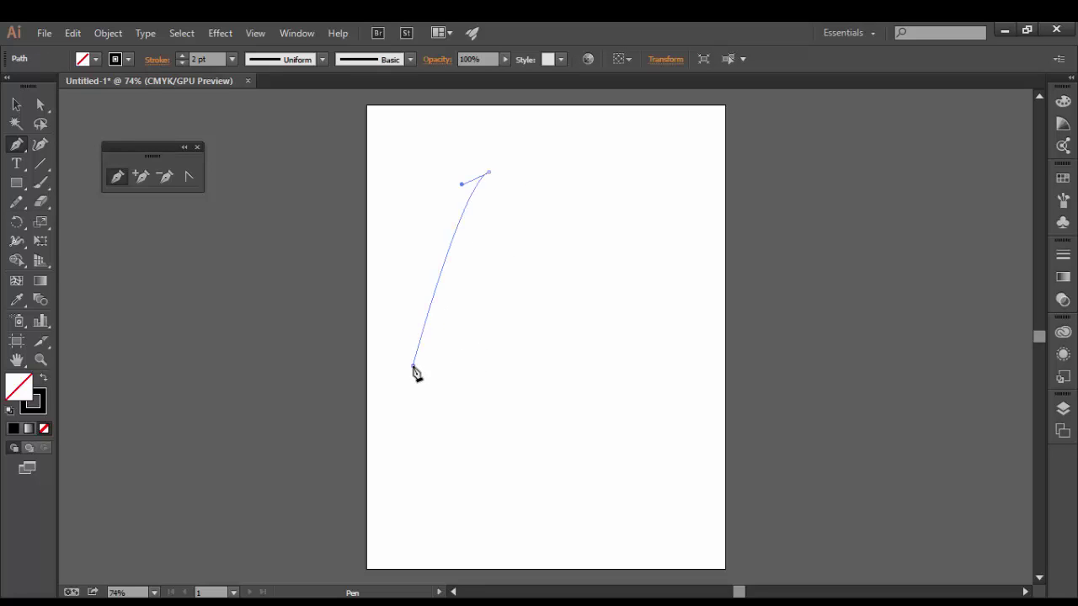
{"action": "left_click_drag", "start_coordinate": [414, 366], "coordinate": [426, 392]}
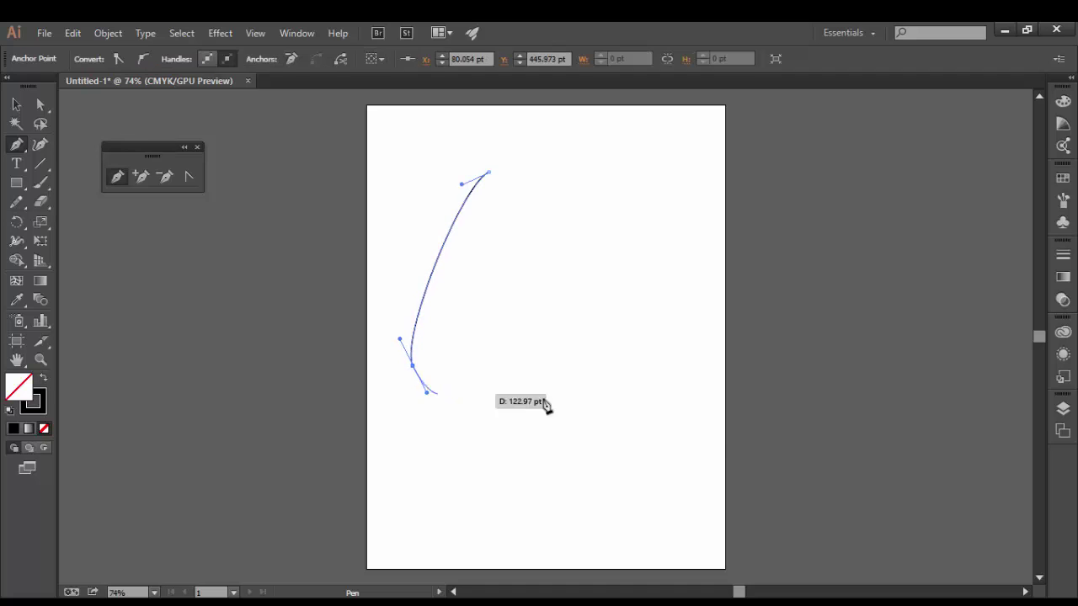
{"action": "left_click_drag", "start_coordinate": [601, 428], "coordinate": [633, 397]}
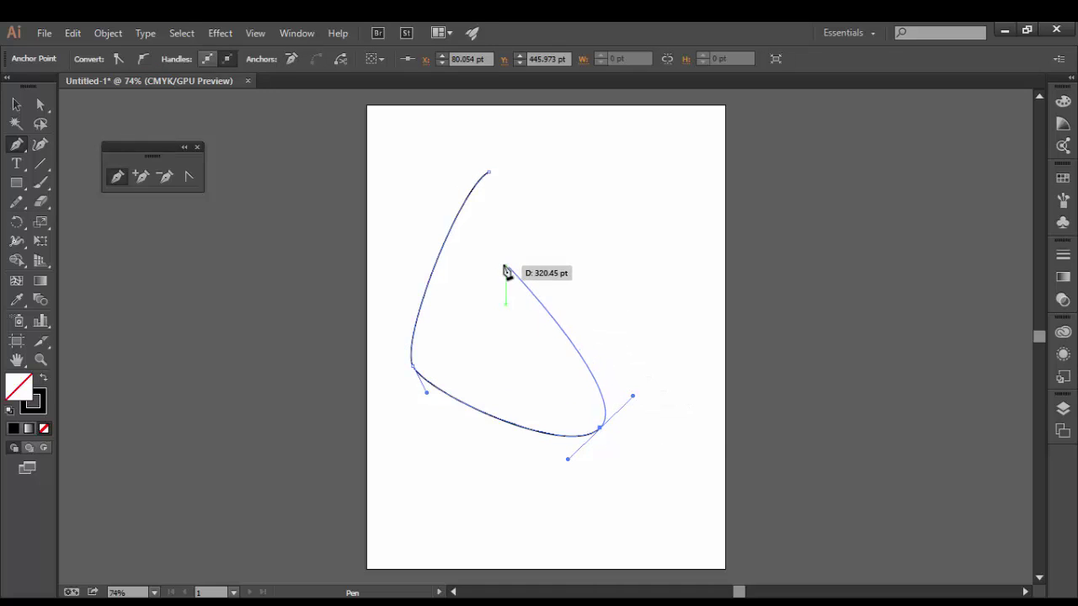
{"action": "left_click_drag", "start_coordinate": [496, 261], "coordinate": [511, 225]}
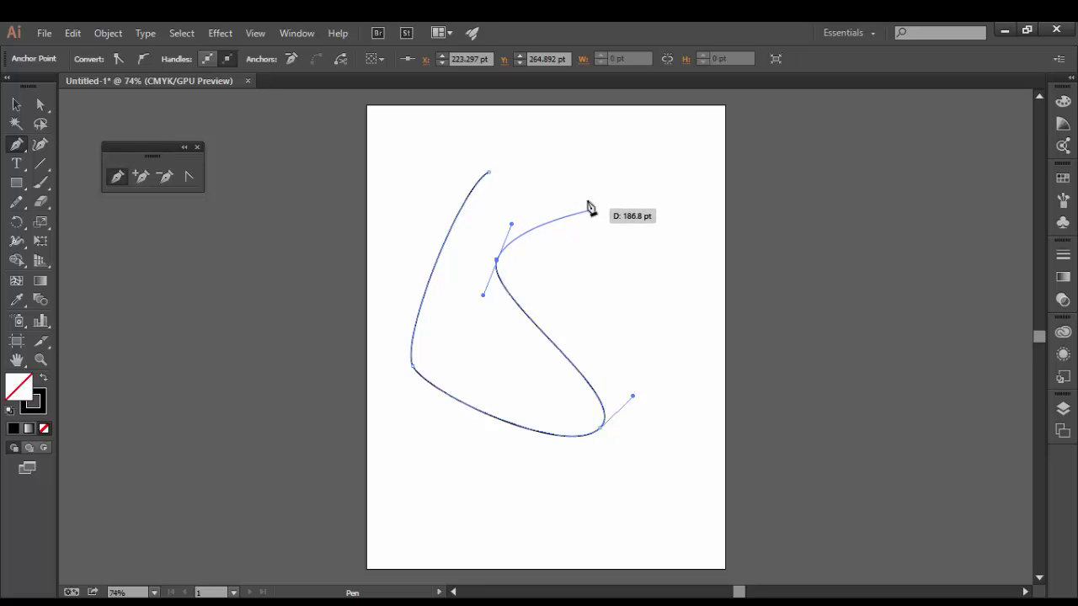
{"action": "left_click_drag", "start_coordinate": [604, 205], "coordinate": [659, 264]}
{"action": "key", "text": "space"}
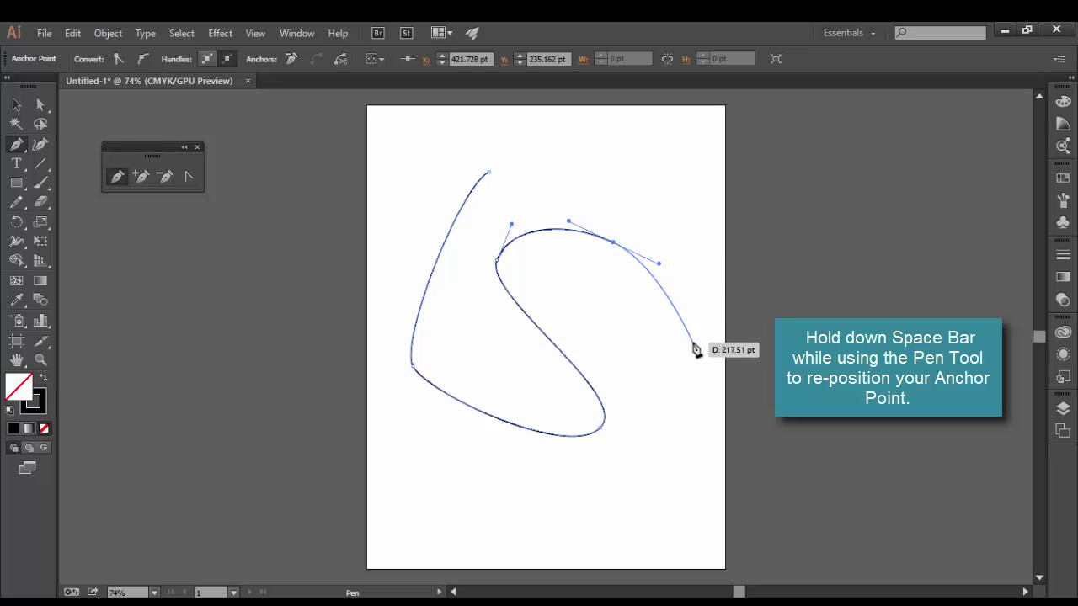
Step: Add a pointed tip with broken handles near the artboard's right edge, and curve the path back over the top to close it
{"action": "left_click_drag", "start_coordinate": [693, 346], "coordinate": [710, 426]}
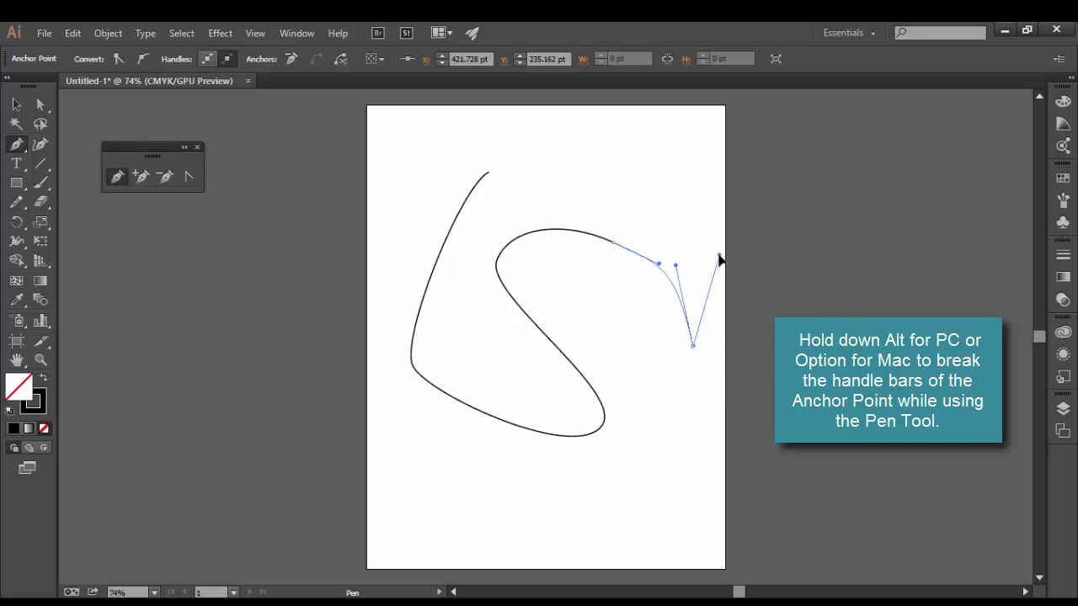
{"action": "left_click_drag", "start_coordinate": [719, 260], "coordinate": [696, 262]}
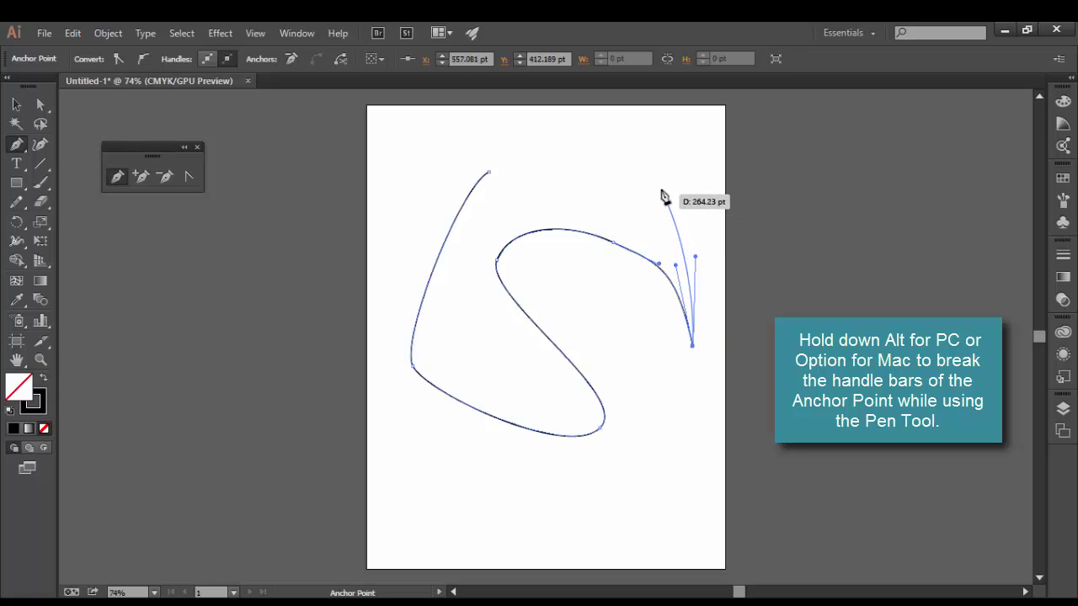
{"action": "left_click_drag", "start_coordinate": [651, 177], "coordinate": [545, 130]}
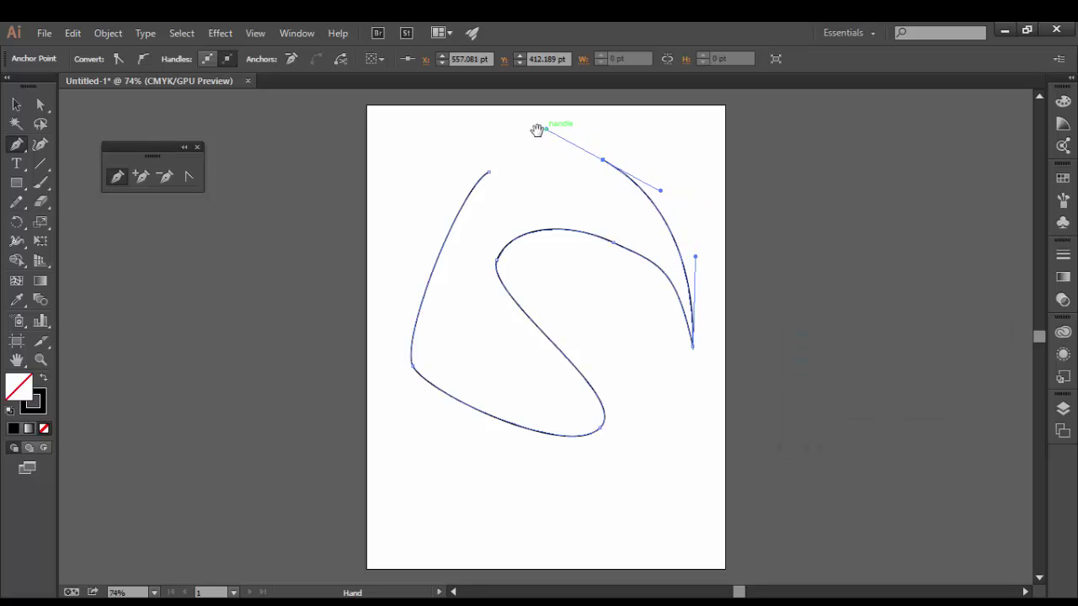
{"action": "left_click", "coordinate": [489, 174]}
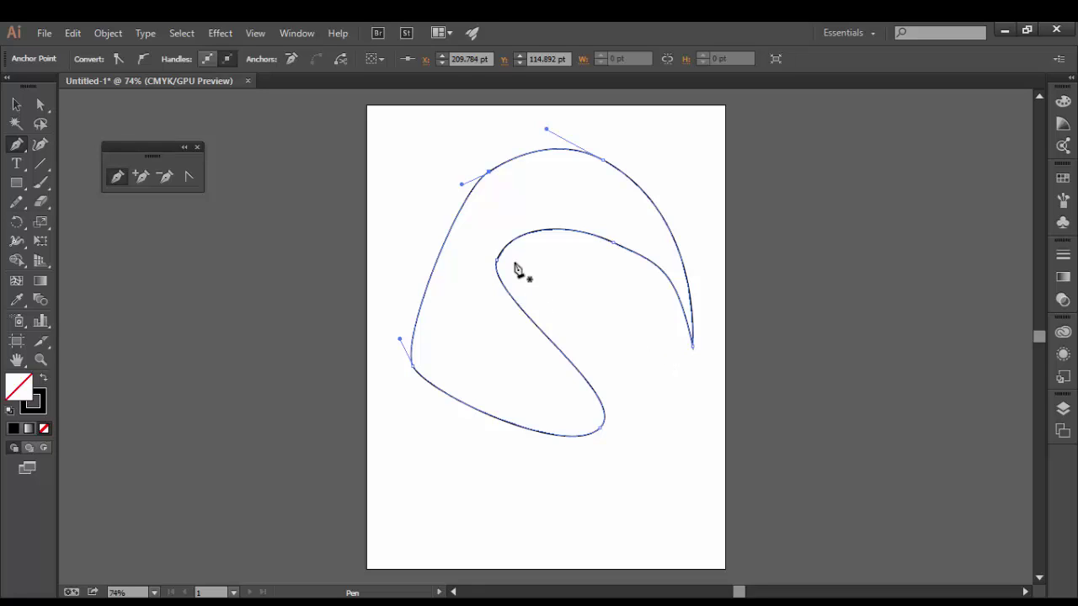
Step: Delete the shape's upper-left starting anchor, and round out the outer left side by adjusting the neighbouring handles and the lower-left anchor
{"action": "left_click", "coordinate": [489, 173]}
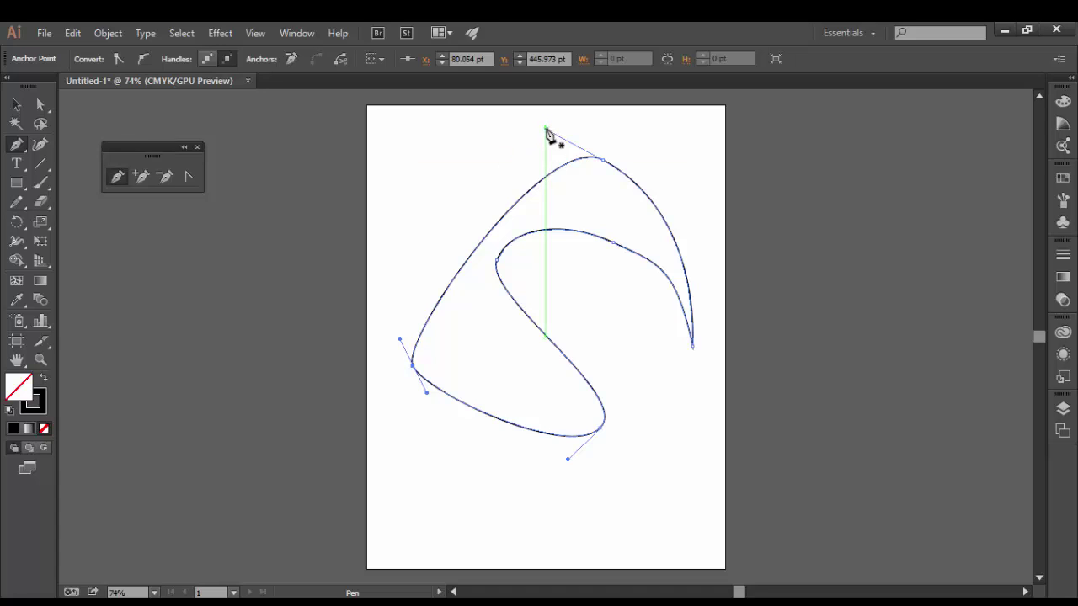
{"action": "key", "text": "a"}
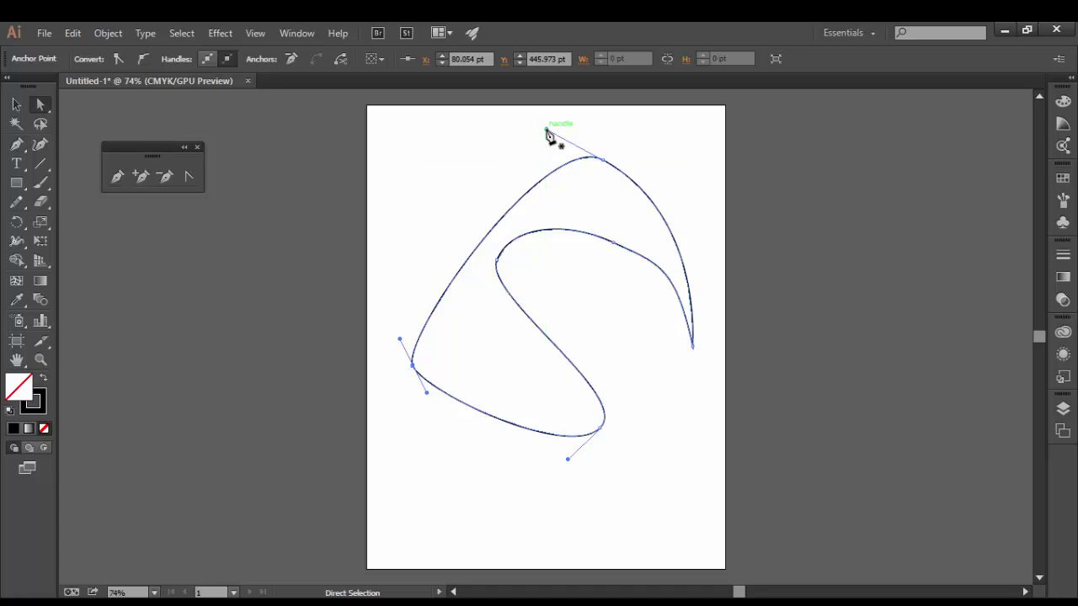
{"action": "left_click_drag", "start_coordinate": [546, 130], "coordinate": [435, 117]}
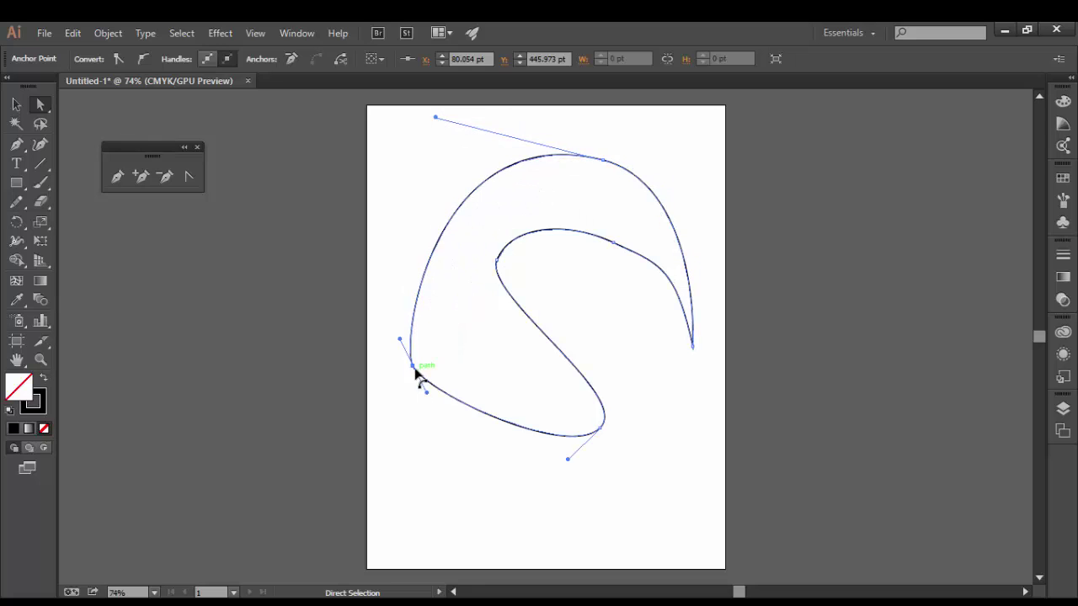
{"action": "left_click_drag", "start_coordinate": [413, 365], "coordinate": [394, 248]}
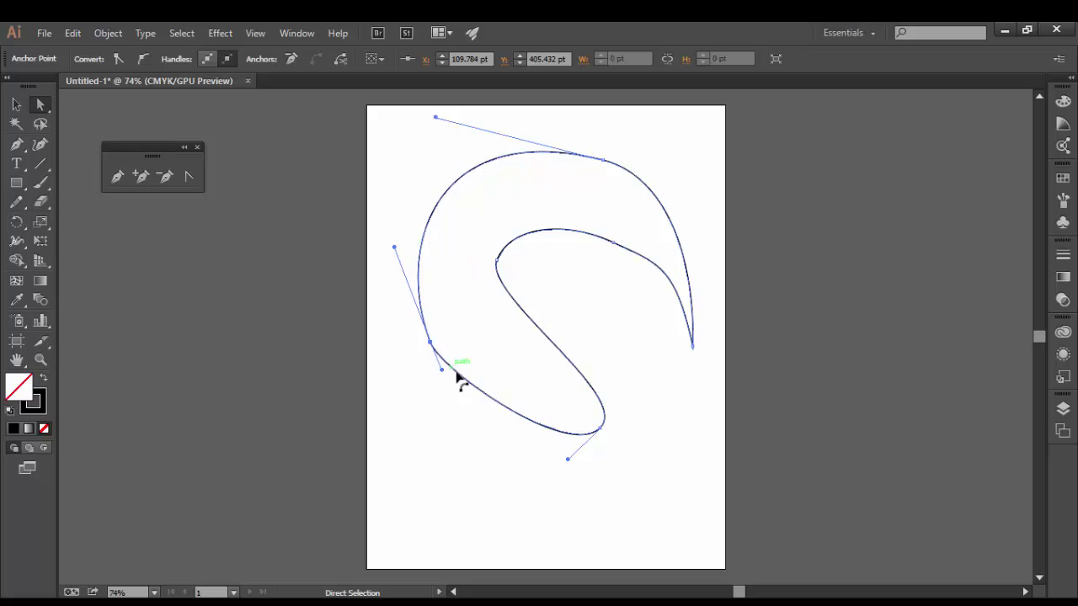
{"action": "left_click_drag", "start_coordinate": [440, 368], "coordinate": [450, 399]}
Step: Reshape the inner curve with the Direct Selection tool by moving its left and upper-right anchors and adjusting their handles
{"action": "left_click_drag", "start_coordinate": [495, 251], "coordinate": [511, 260]}
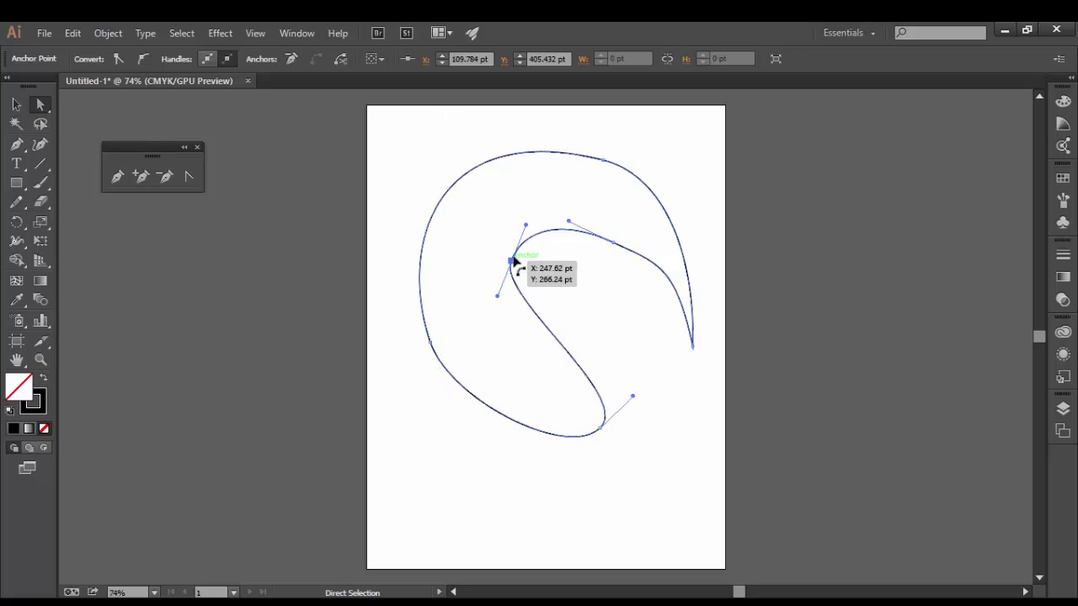
{"action": "left_click_drag", "start_coordinate": [497, 296], "coordinate": [507, 303]}
{"action": "mouse_move", "coordinate": [511, 261]}
{"action": "left_mouse_down"}
{"action": "mouse_move", "coordinate": [512, 287]}
{"action": "mouse_move", "coordinate": [514, 275]}
{"action": "left_mouse_up"}
{"action": "left_click_drag", "start_coordinate": [512, 319], "coordinate": [523, 318]}
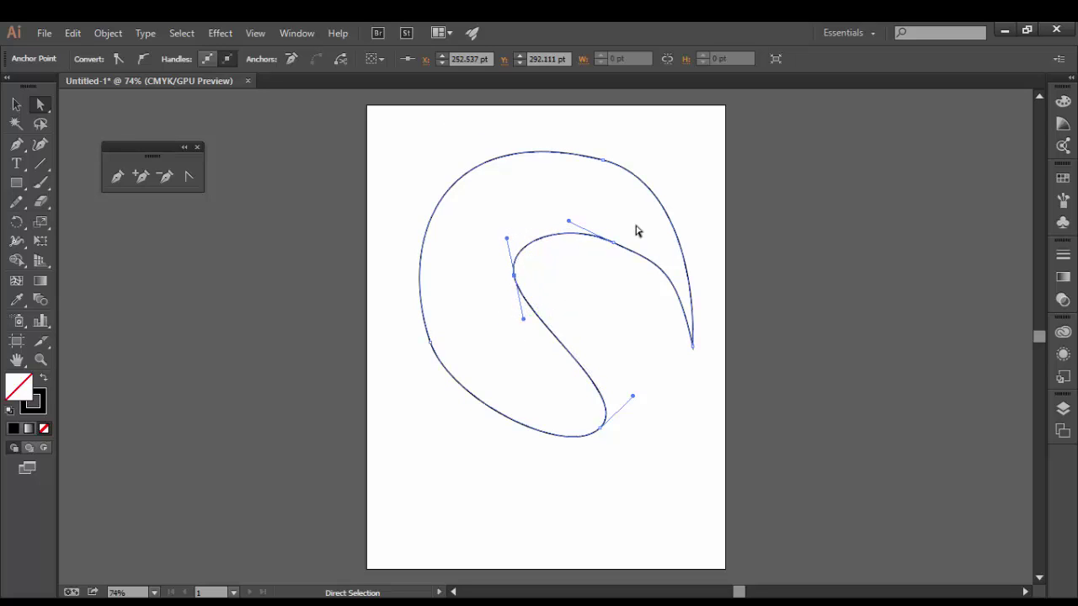
{"action": "left_click_drag", "start_coordinate": [615, 242], "coordinate": [600, 236]}
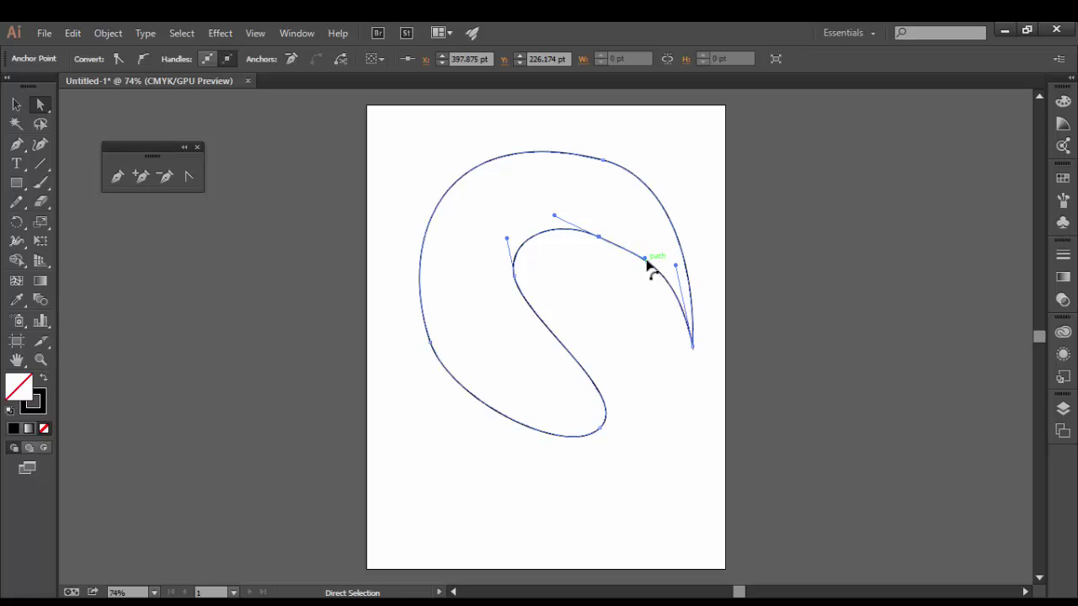
{"action": "mouse_move", "coordinate": [645, 264]}
{"action": "left_mouse_down"}
{"action": "mouse_move", "coordinate": [630, 277]}
{"action": "mouse_move", "coordinate": [647, 253]}
{"action": "left_mouse_up"}
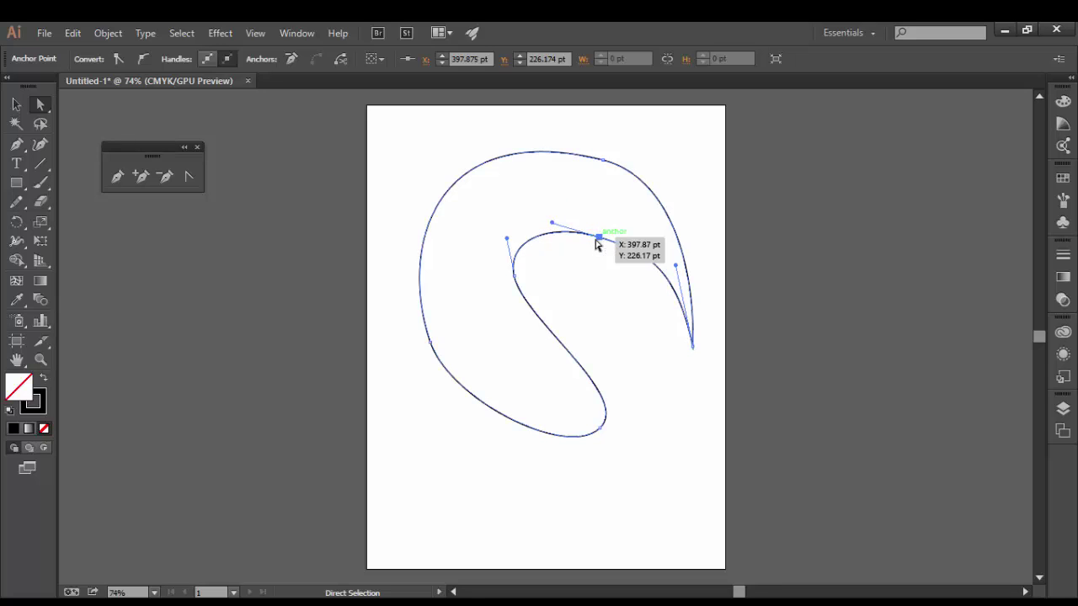
Step: Delete the inner curve's upper-right anchor, and reshape both edges leading to the pointed tip by adjusting their direction handles
{"action": "key", "text": "p"}
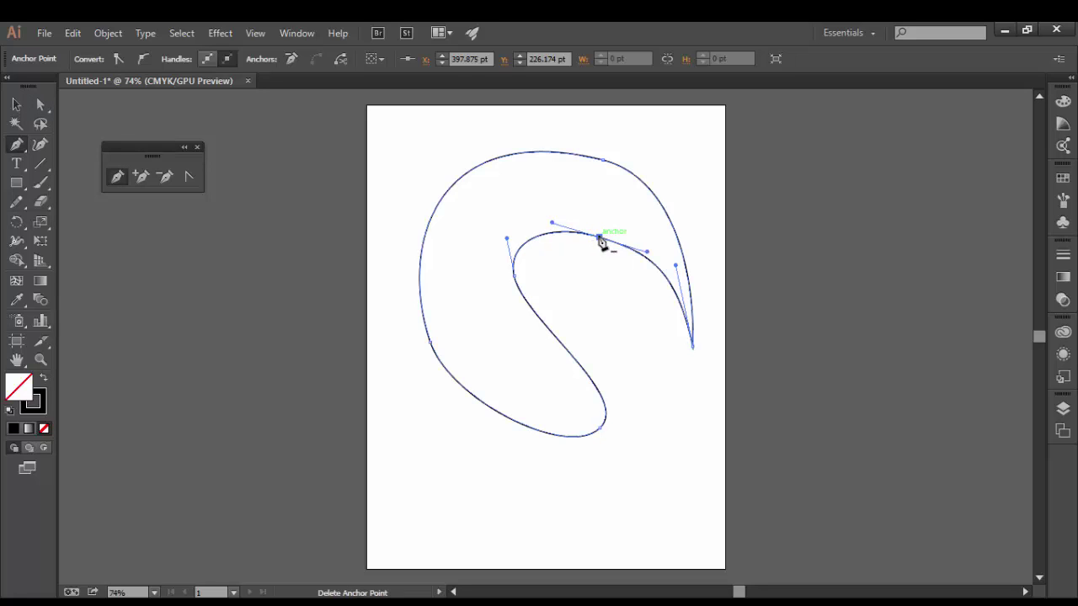
{"action": "left_click", "coordinate": [601, 241]}
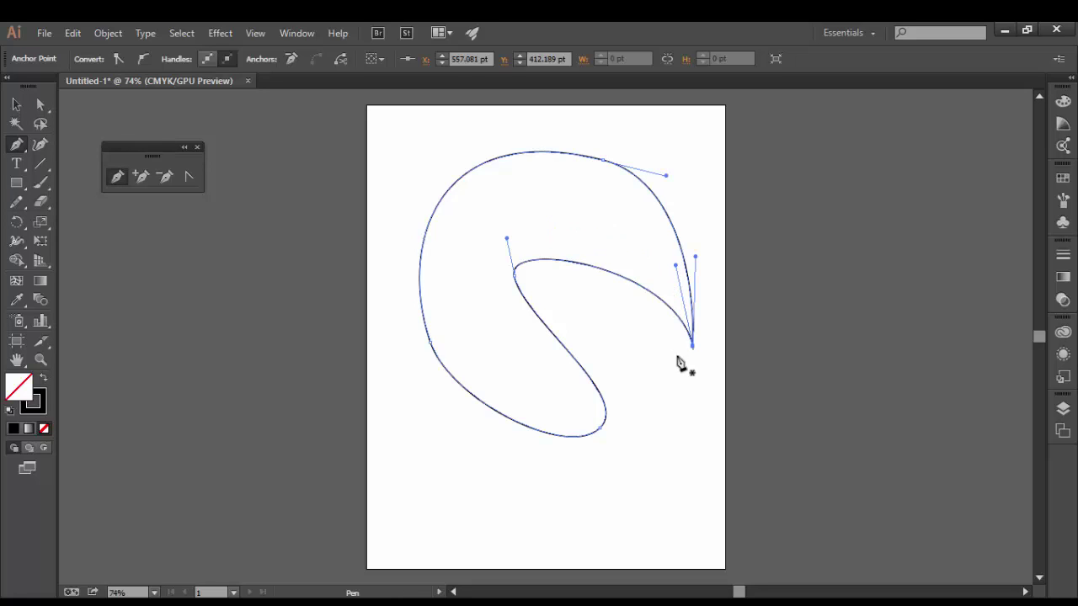
{"action": "key", "text": "a"}
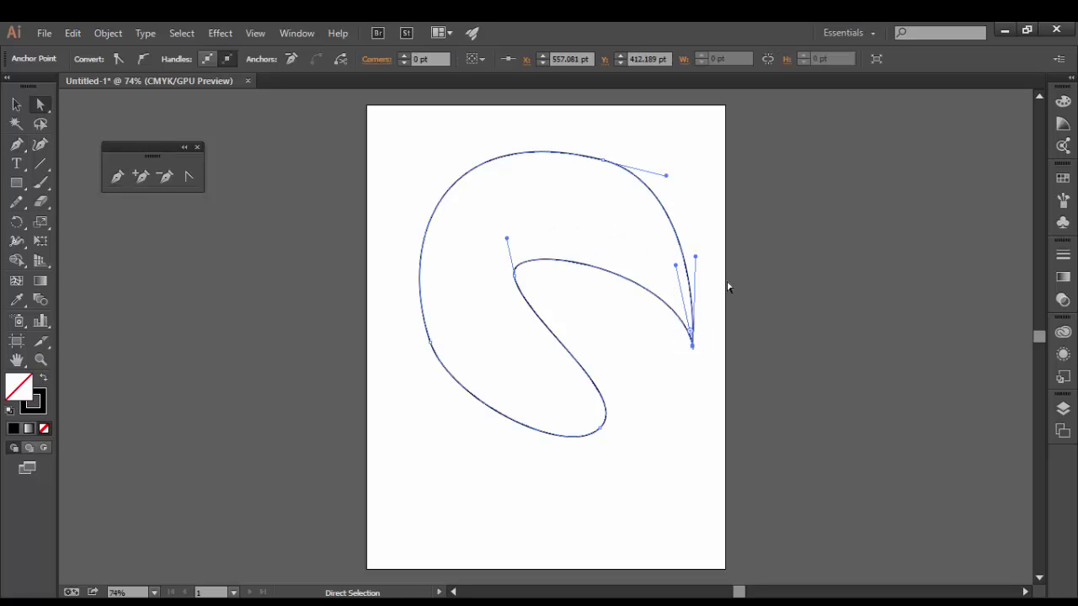
{"action": "left_click_drag", "start_coordinate": [675, 265], "coordinate": [603, 187]}
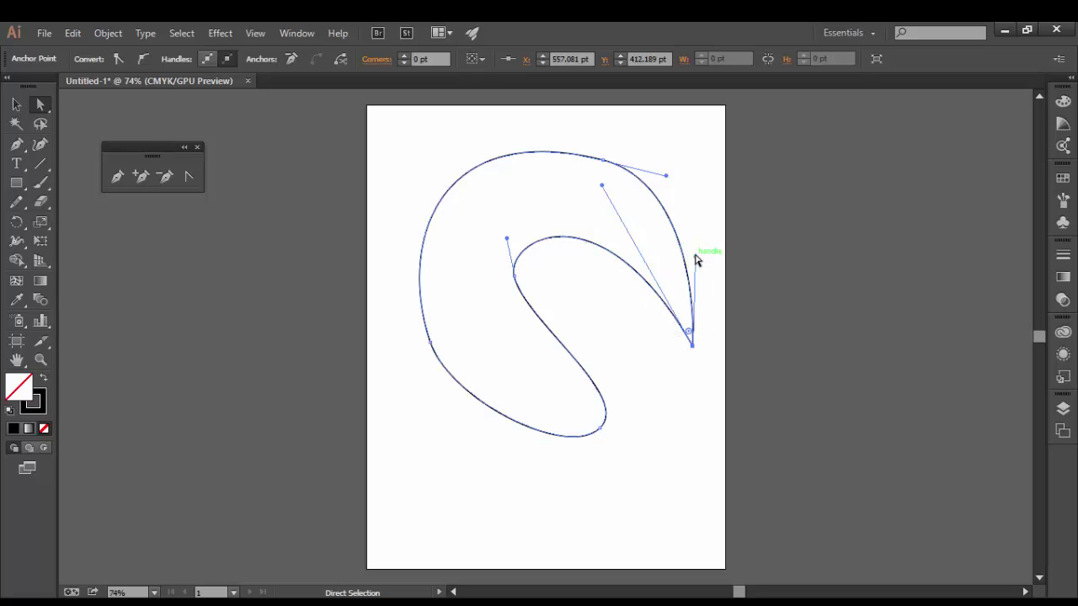
{"action": "left_click_drag", "start_coordinate": [695, 256], "coordinate": [660, 188]}
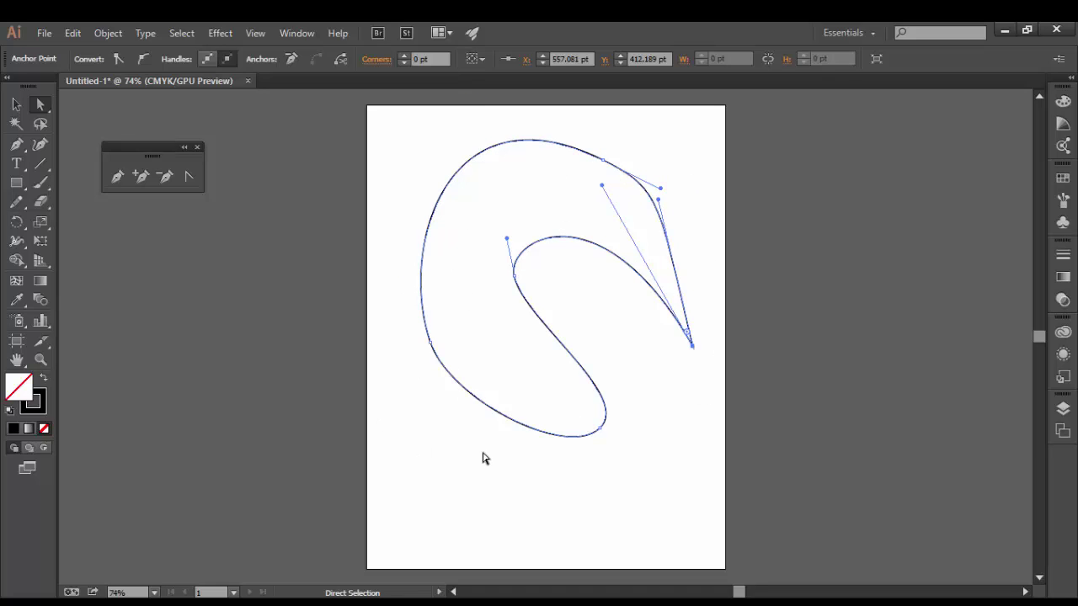
Step: Move the lower-left anchor slightly outward and down to widen the shape, and deselect the path
{"action": "left_click", "coordinate": [429, 344]}
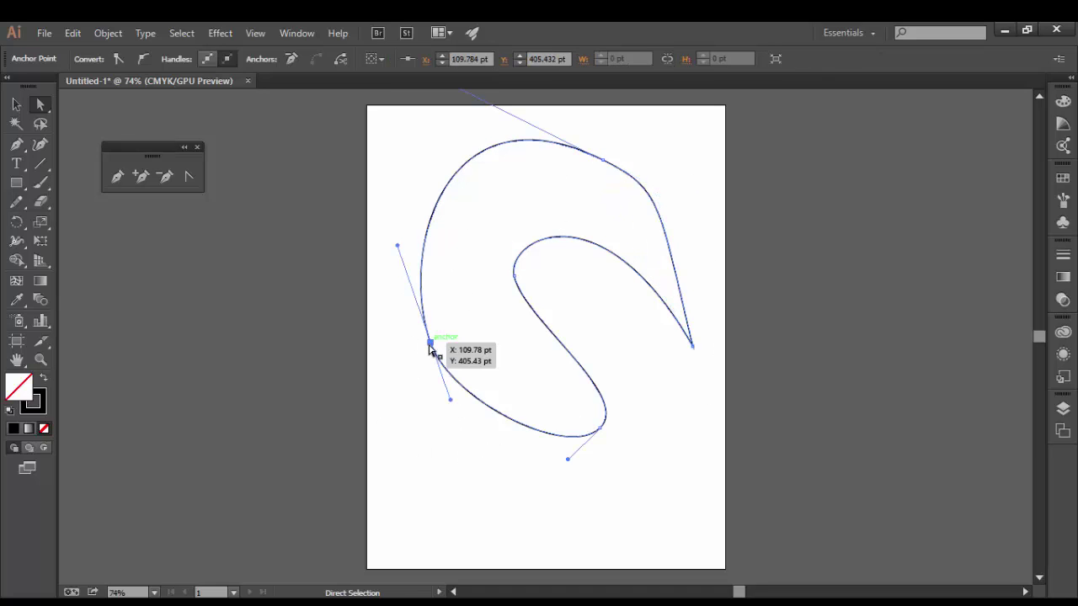
{"action": "left_click_drag", "start_coordinate": [431, 346], "coordinate": [415, 364]}
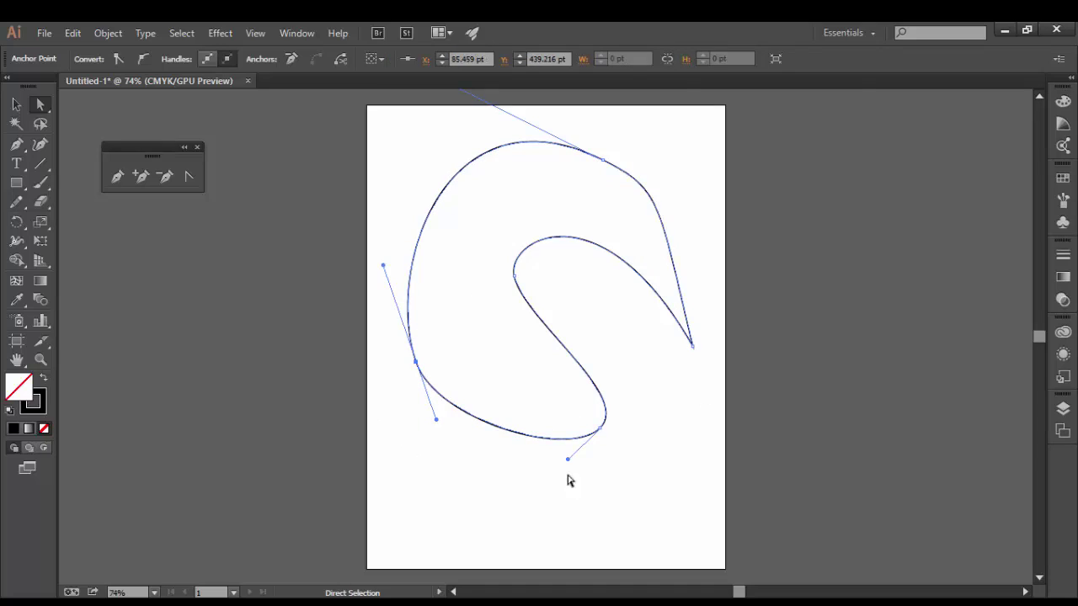
{"action": "left_click", "coordinate": [24, 106]}
{"action": "left_click", "coordinate": [348, 357]}
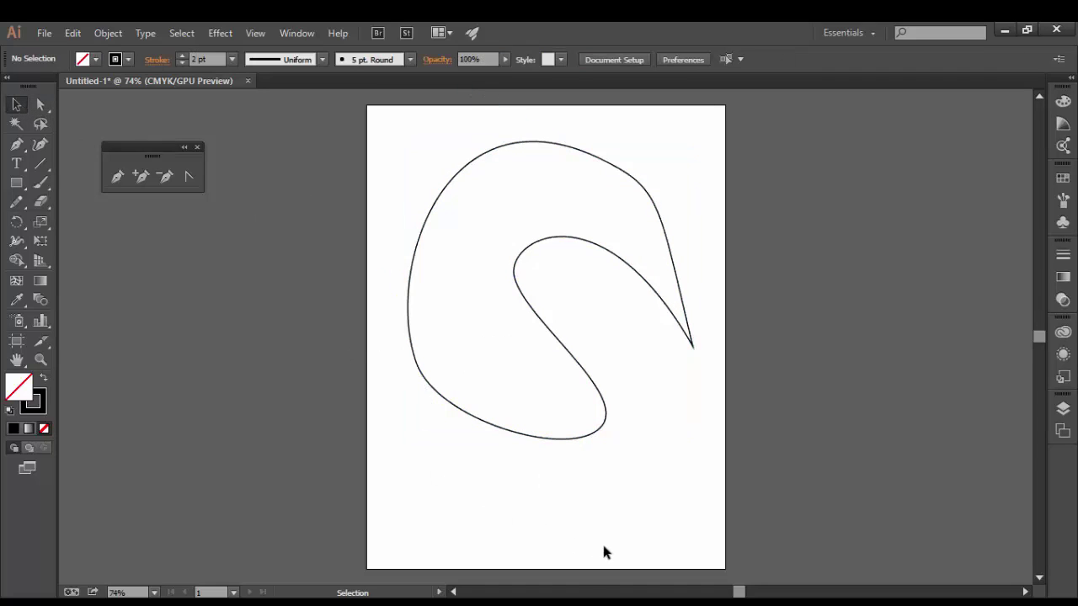
Step: Swap the shape's fill and stroke to give it a solid black fill without an outline, and deselect it
{"action": "left_click", "coordinate": [521, 439]}
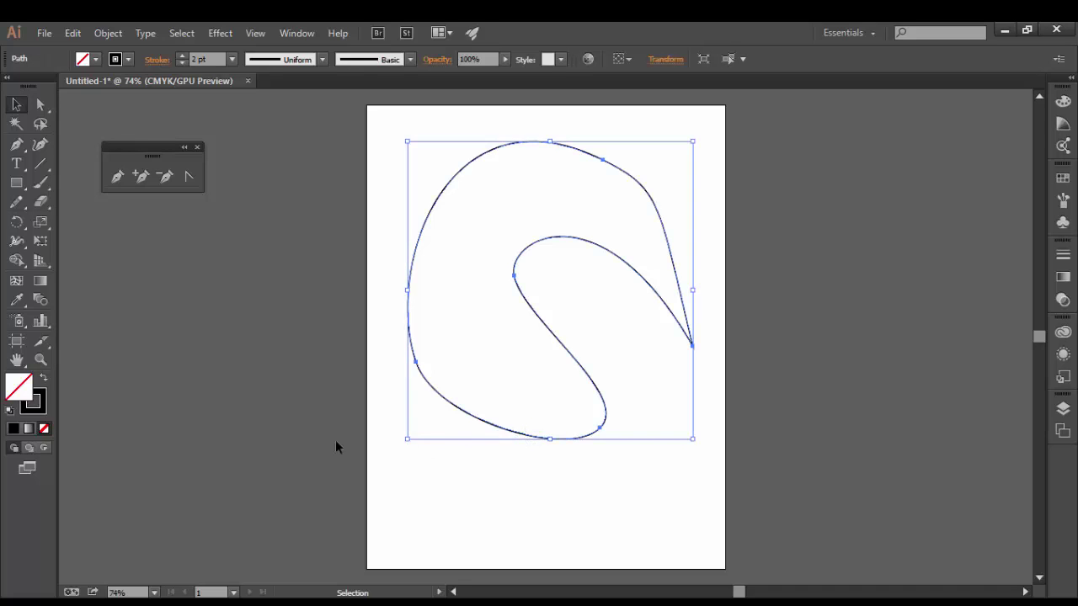
{"action": "left_click", "coordinate": [43, 380]}
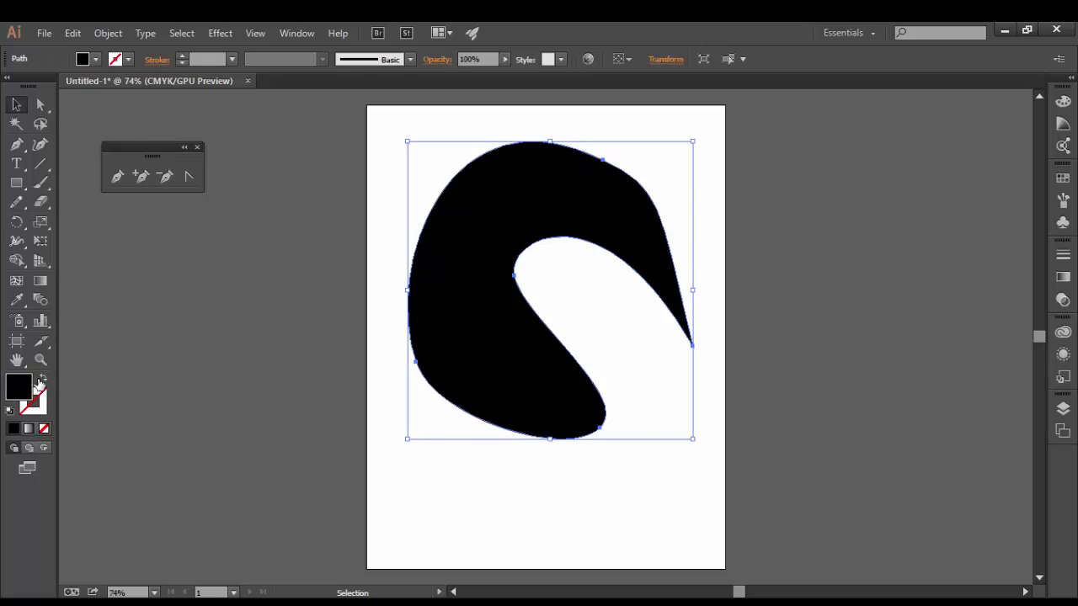
{"action": "left_click", "coordinate": [518, 497]}
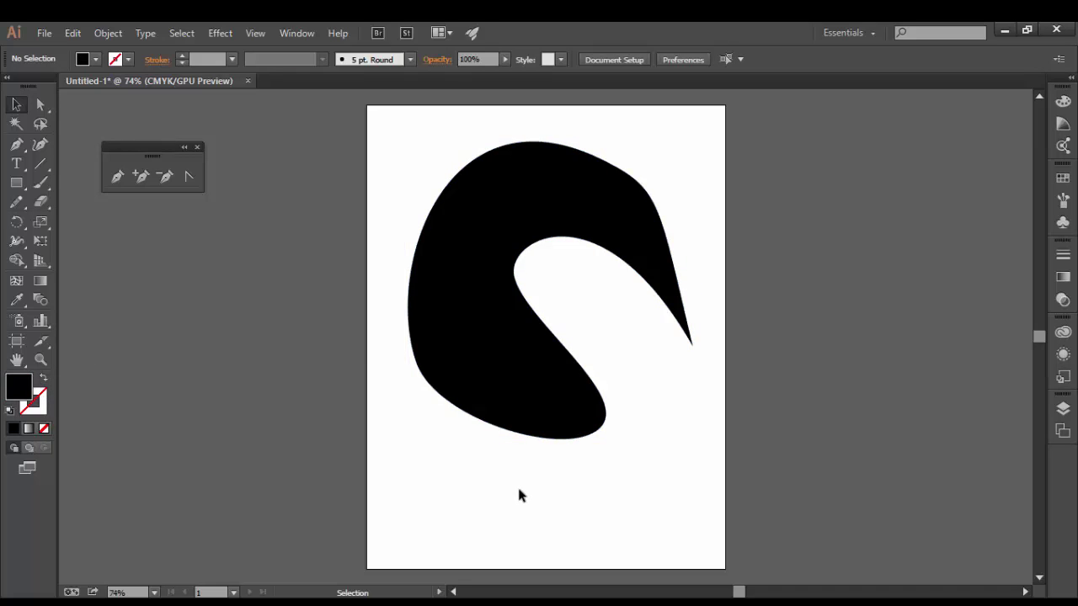